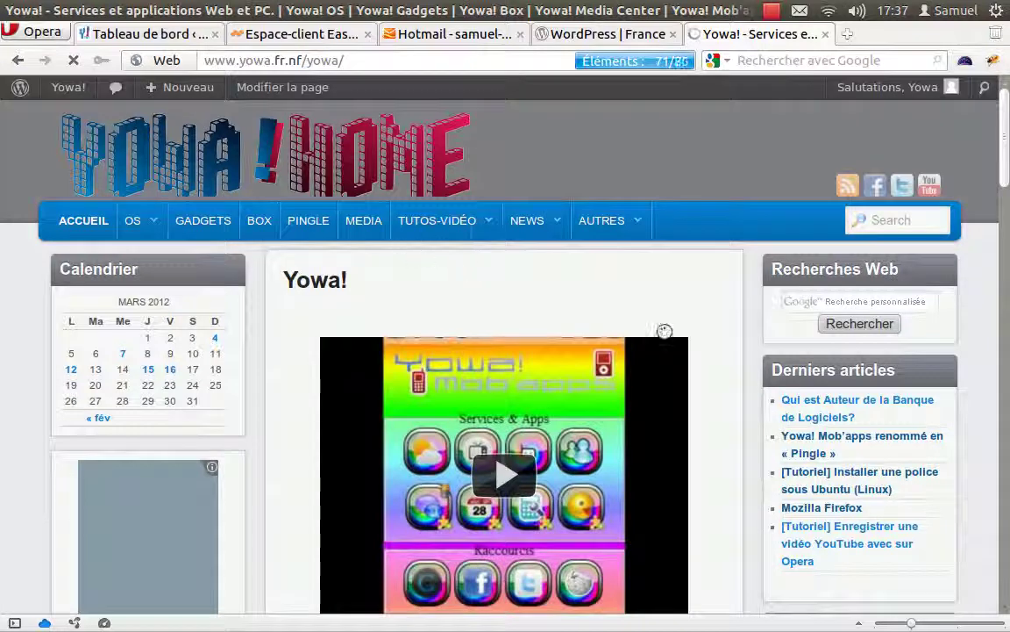
Step: Open the Graphisme category of the video tutorials on the Yowa! site, view its posts, and close the page
mouse_move(481, 223)
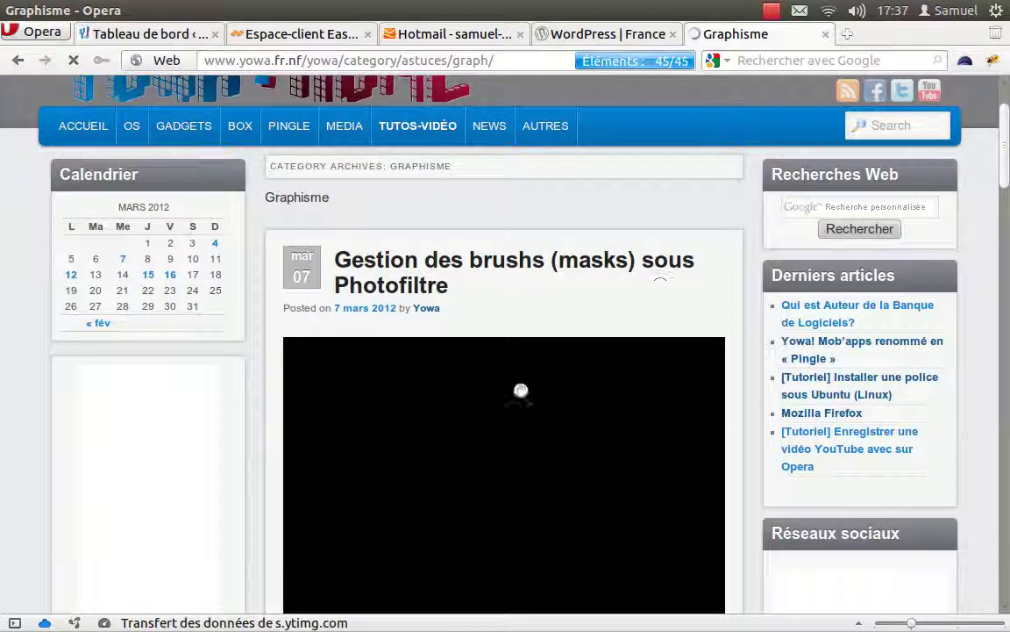
left_click_drag(283, 308, 327, 309)
left_click(333, 327)
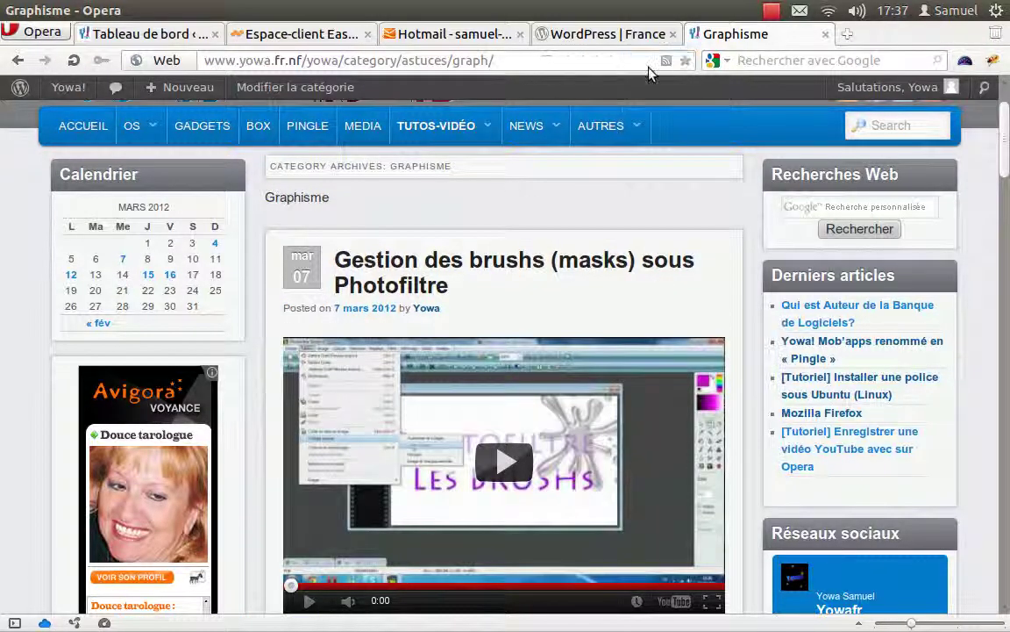
left_click(825, 34)
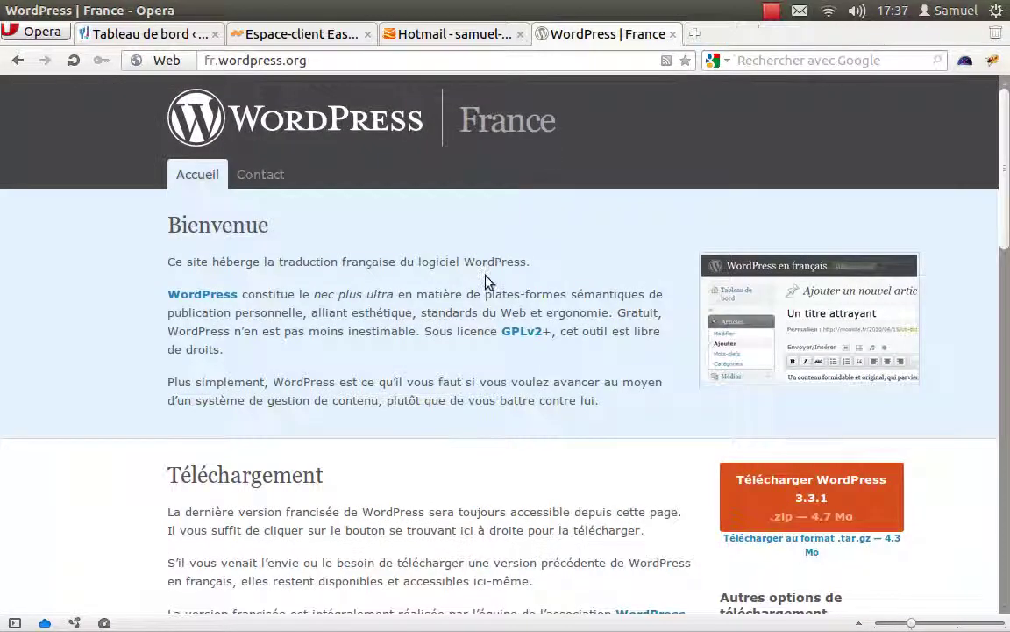
Step: Download the WordPress 3.3.1 zip from fr.wordpress.org to the Bureau folder and close the downloads page
scroll(658, 252, "down", 2)
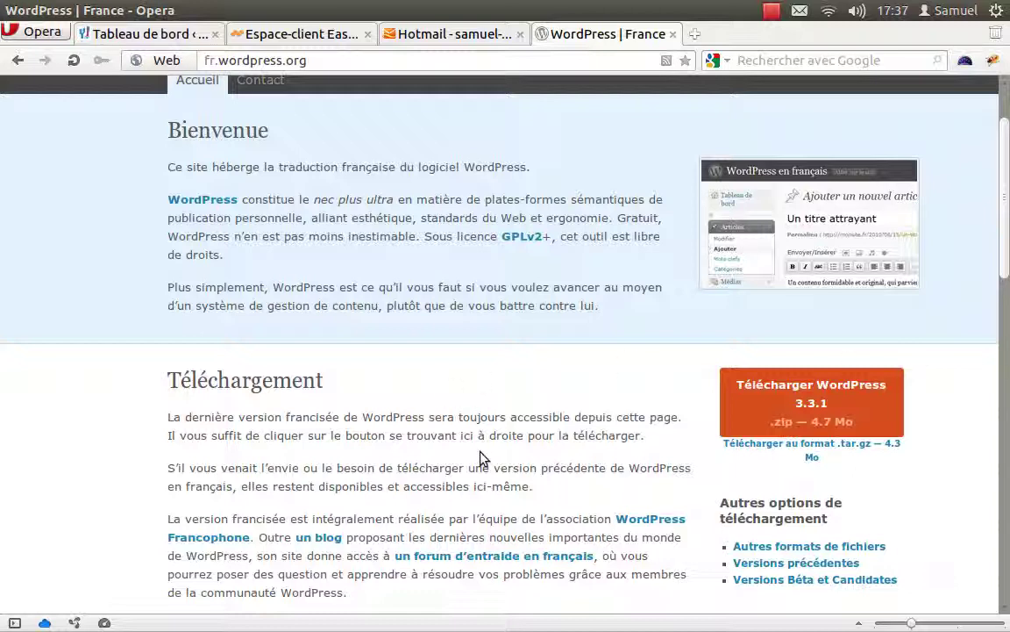
scroll(514, 289, "up", 2)
scroll(609, 283, "down", 3)
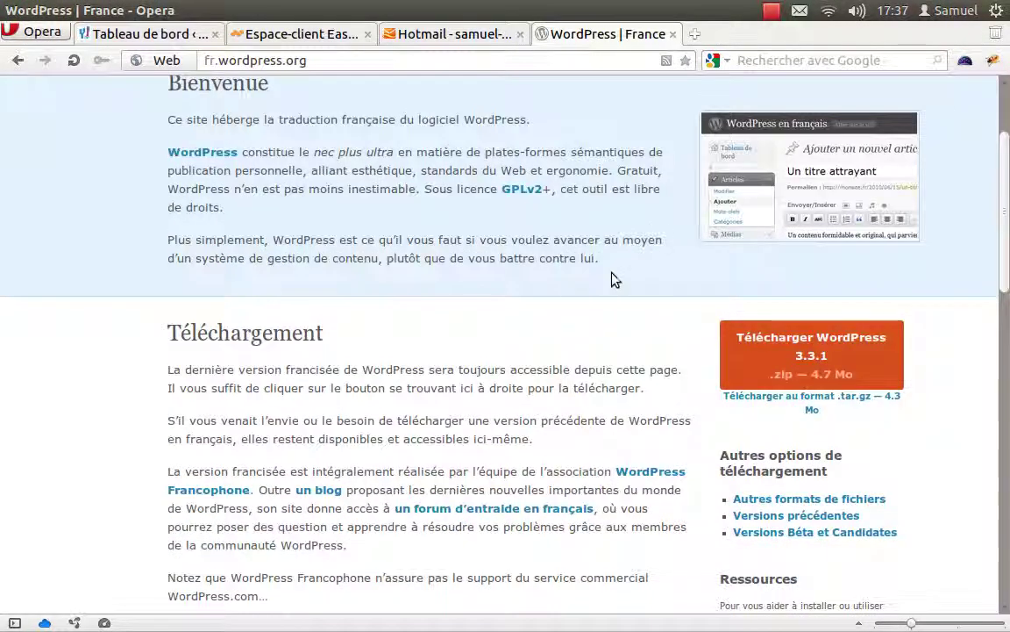
left_click(844, 334)
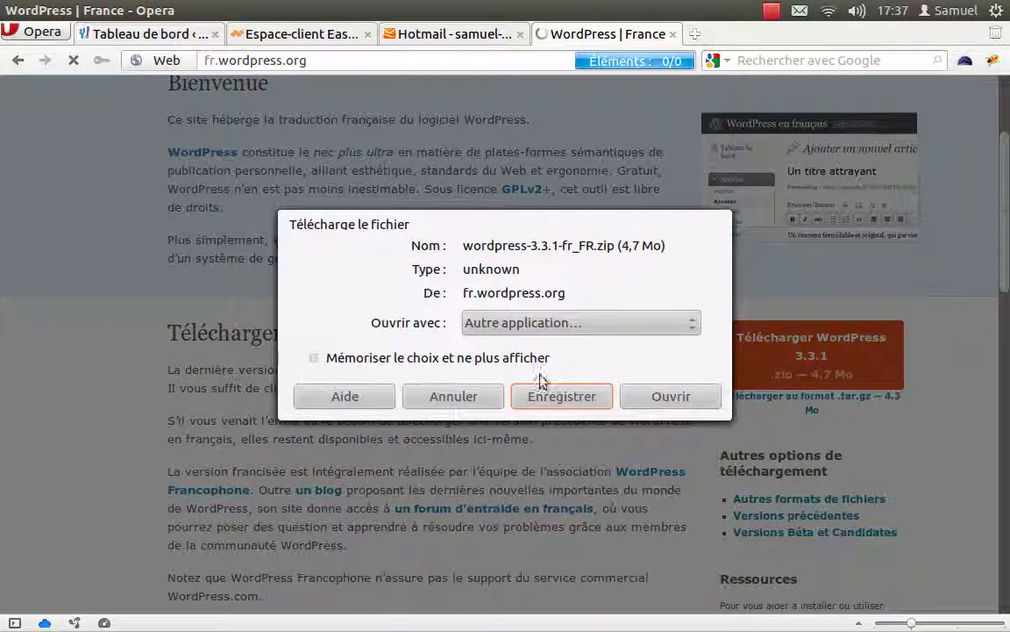
left_click(551, 393)
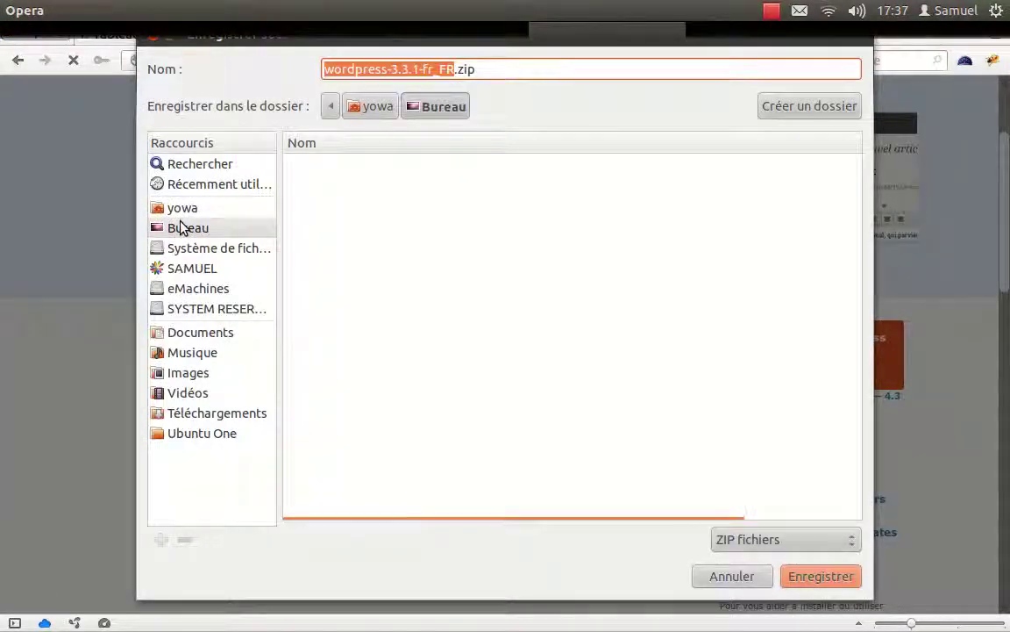
left_click(180, 227)
left_click(785, 576)
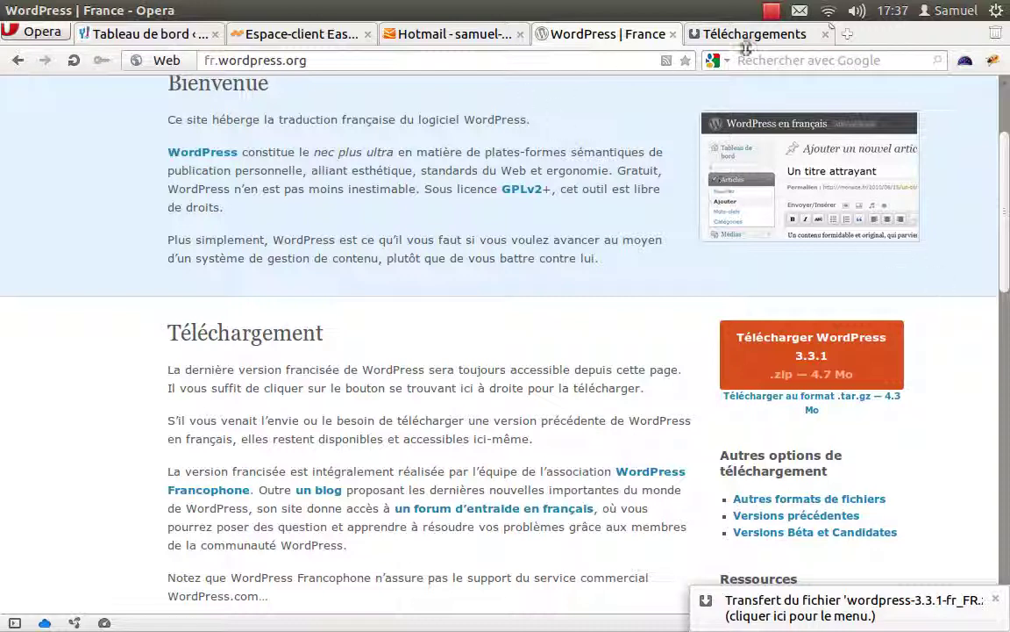
left_click(826, 33)
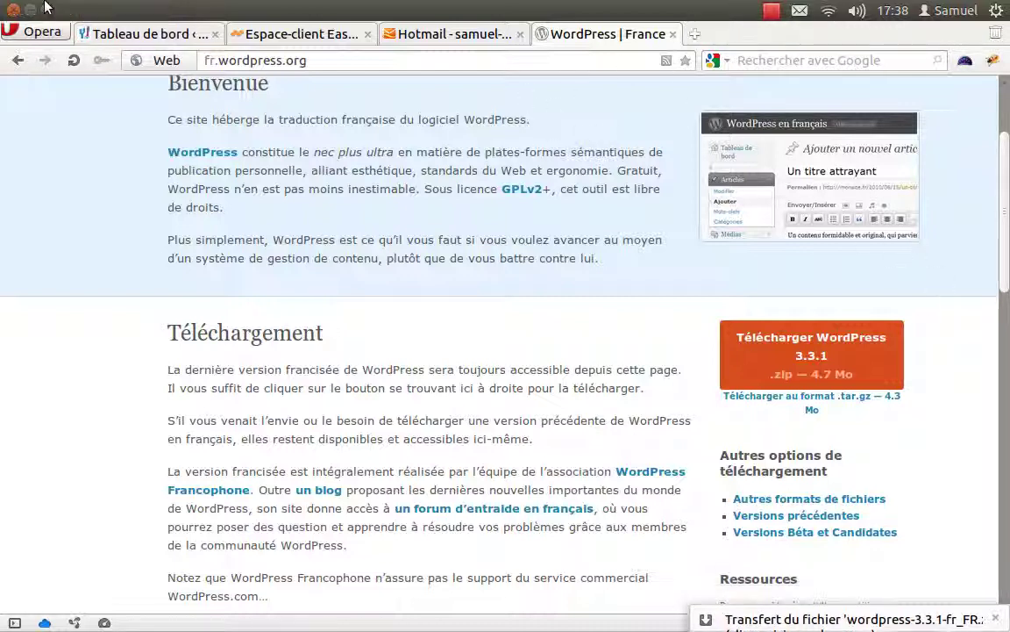
Step: Go to the desktop, move wordpress-3.3.1-fr_FR.zip to an open area, and open it in the archive manager
key("alt+Tab")
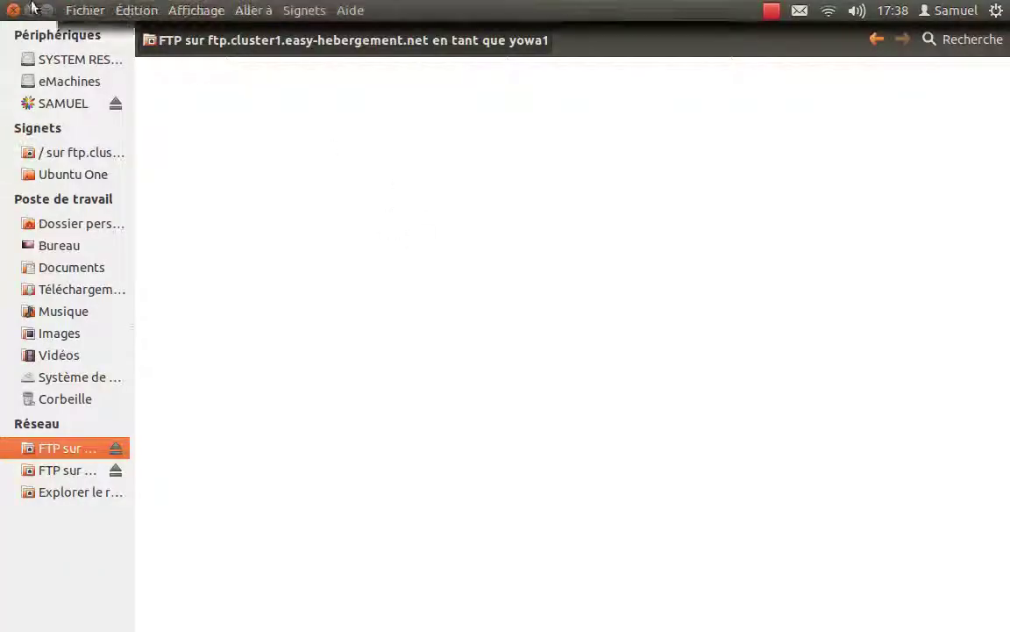
left_click(32, 8)
left_click_drag(106, 227, 386, 265)
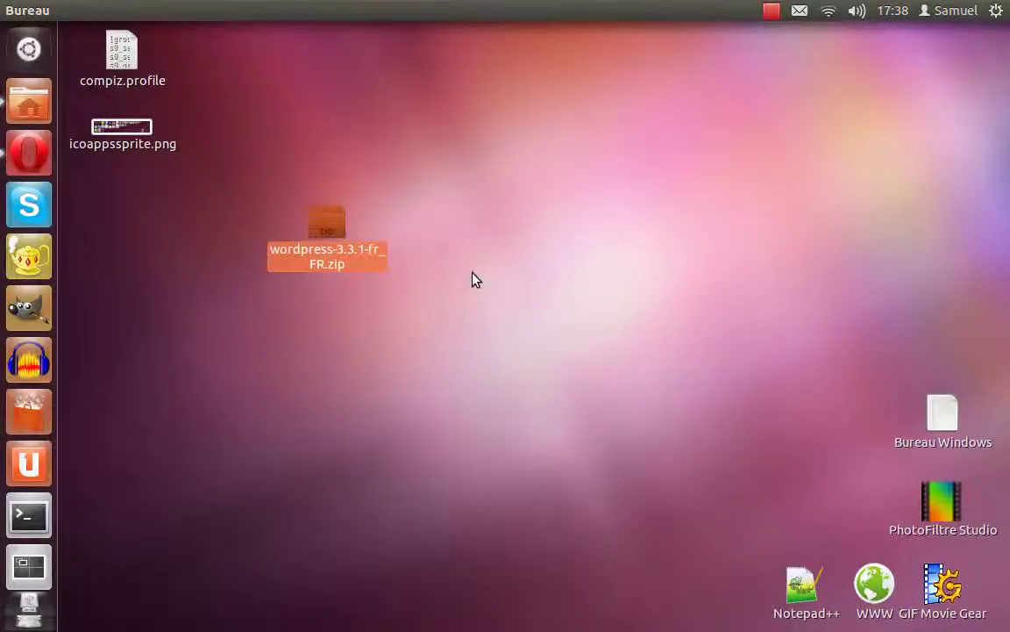
left_click(473, 280)
double_click(328, 224)
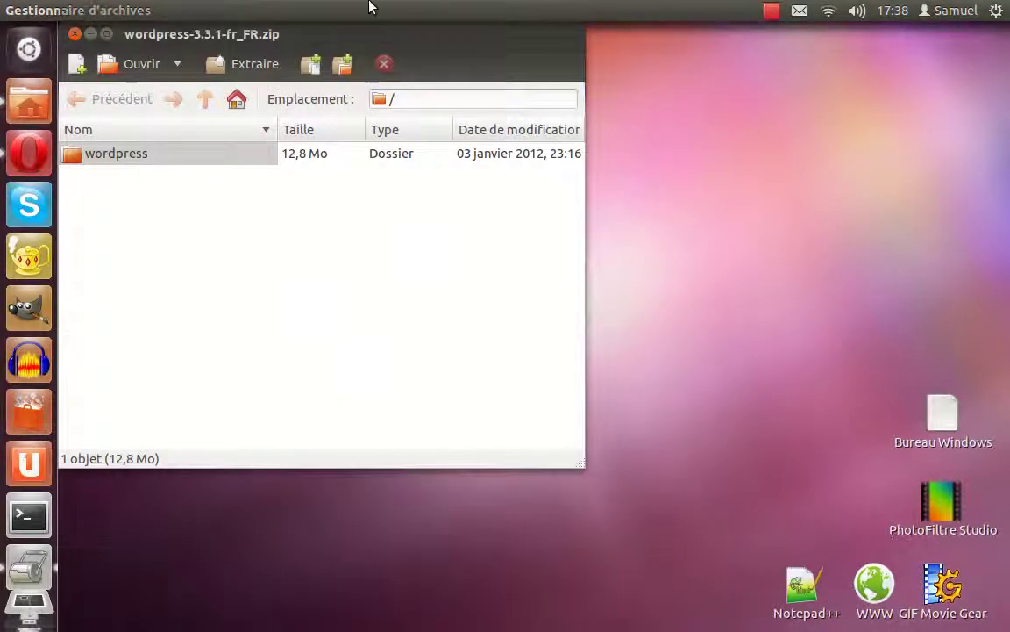
left_click_drag(208, 34, 521, 109)
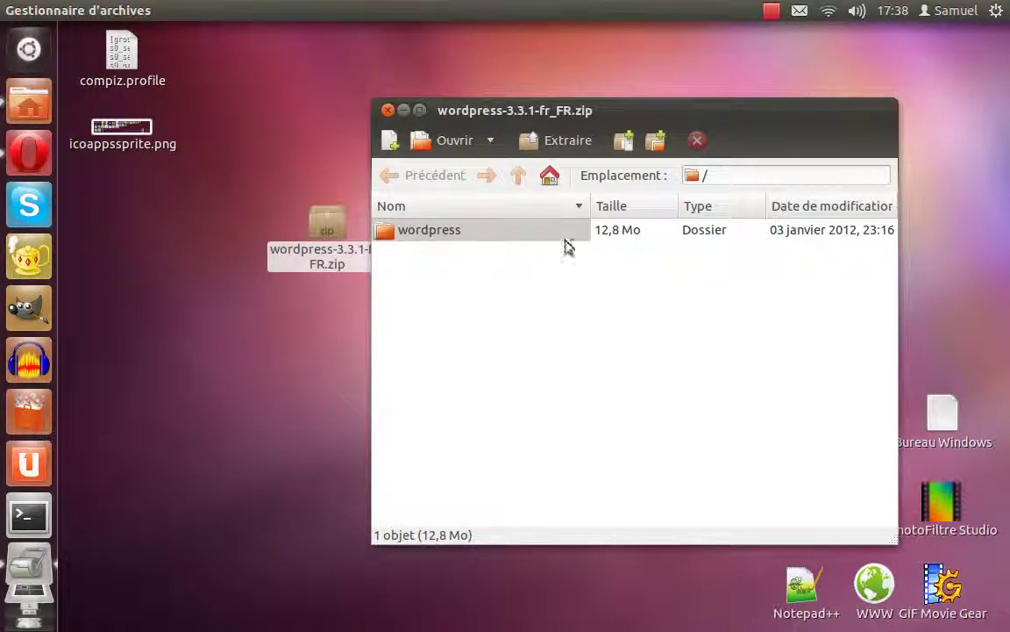
Step: Browse the archive's root and open its wordpress folder to show the files it contains
left_click(460, 231)
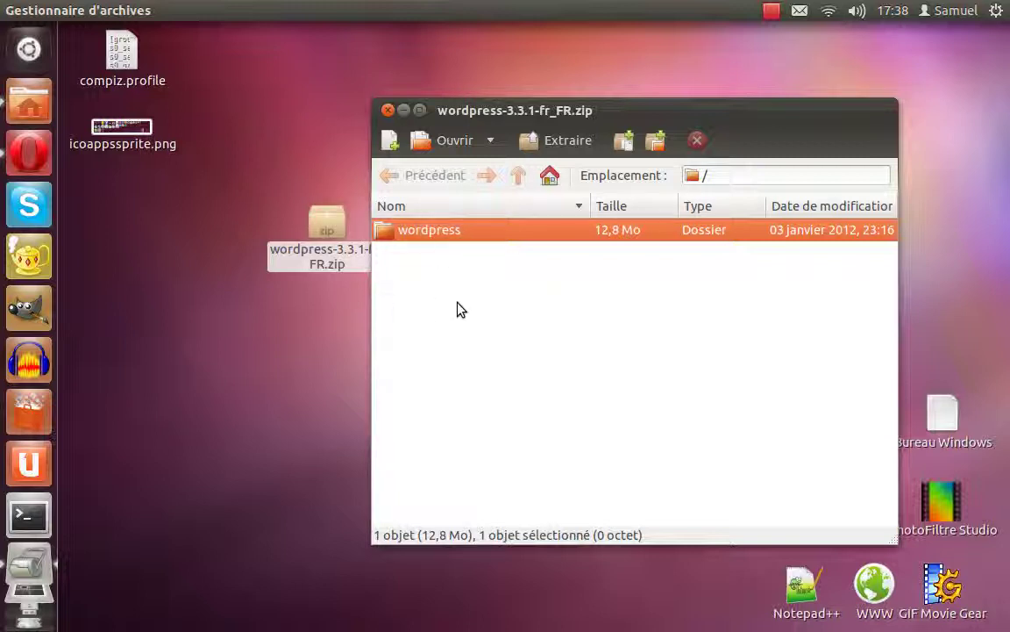
left_click_drag(445, 230, 434, 247)
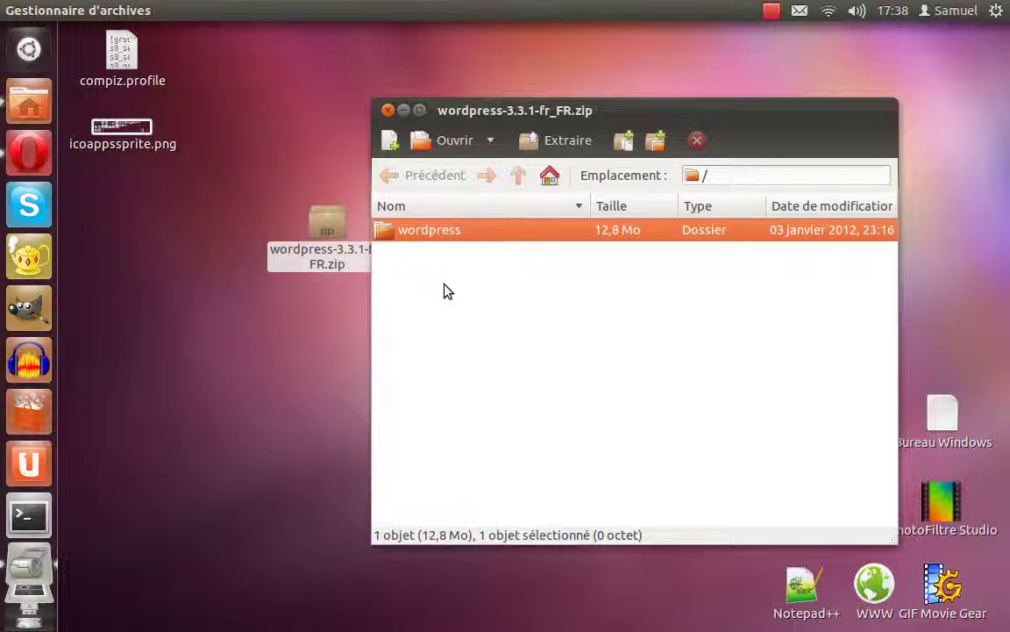
double_click(431, 236)
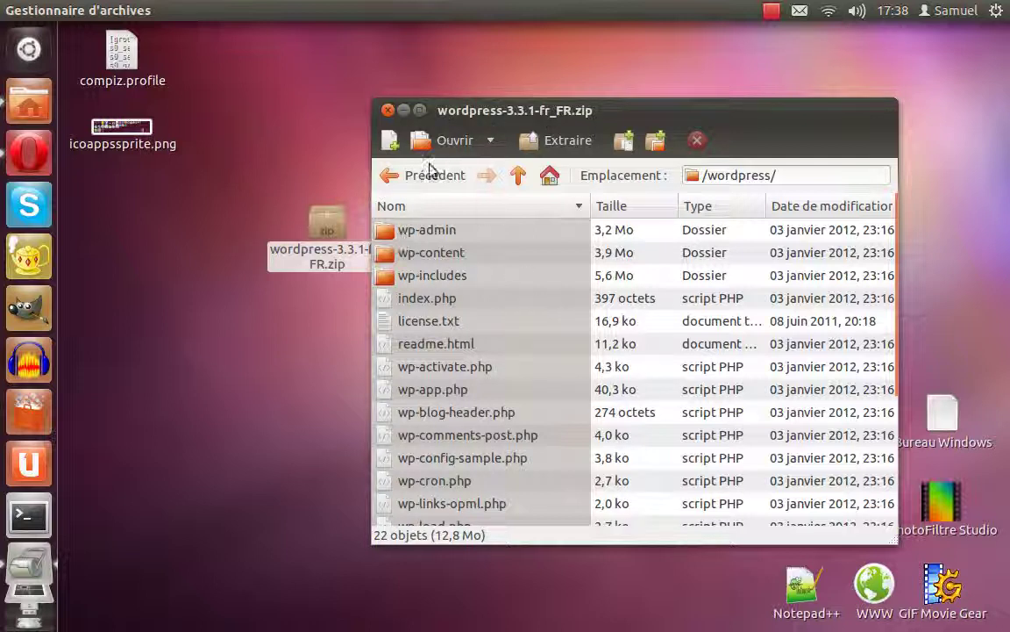
left_click(392, 175)
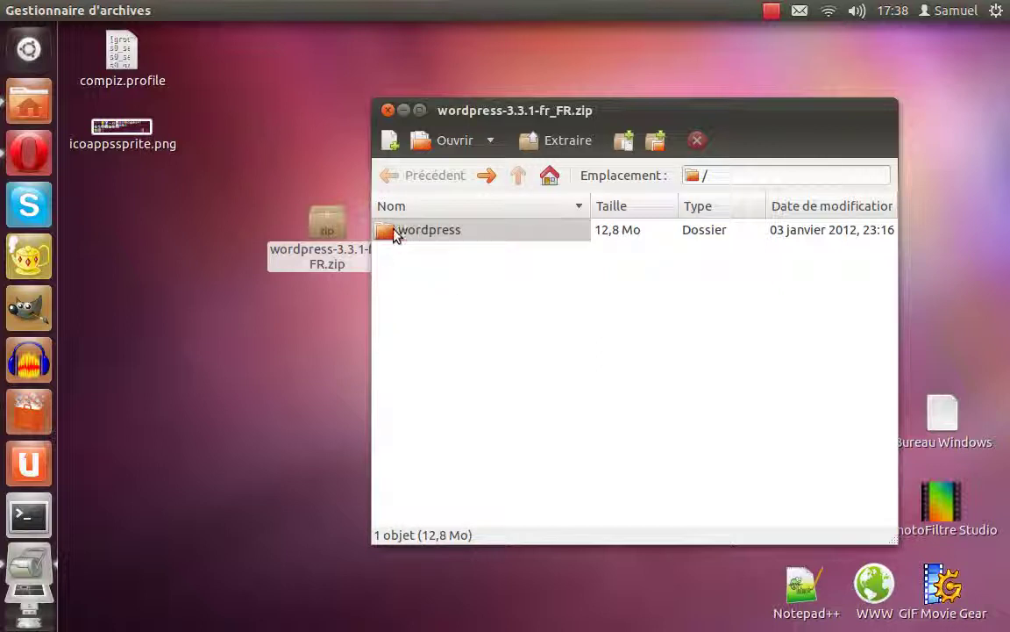
double_click(396, 232)
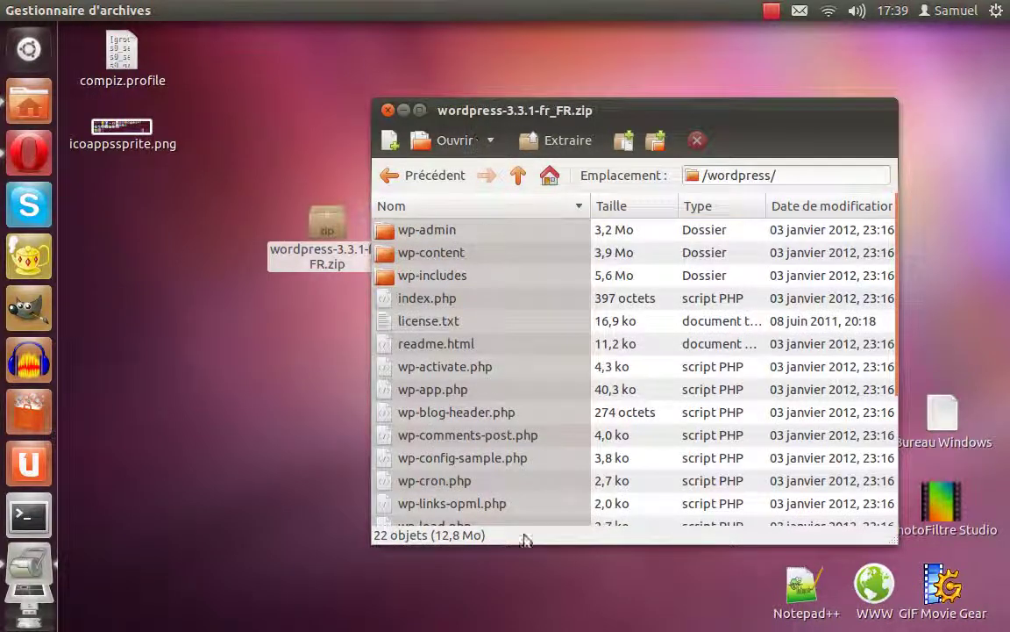
left_click(430, 175)
left_click(432, 228)
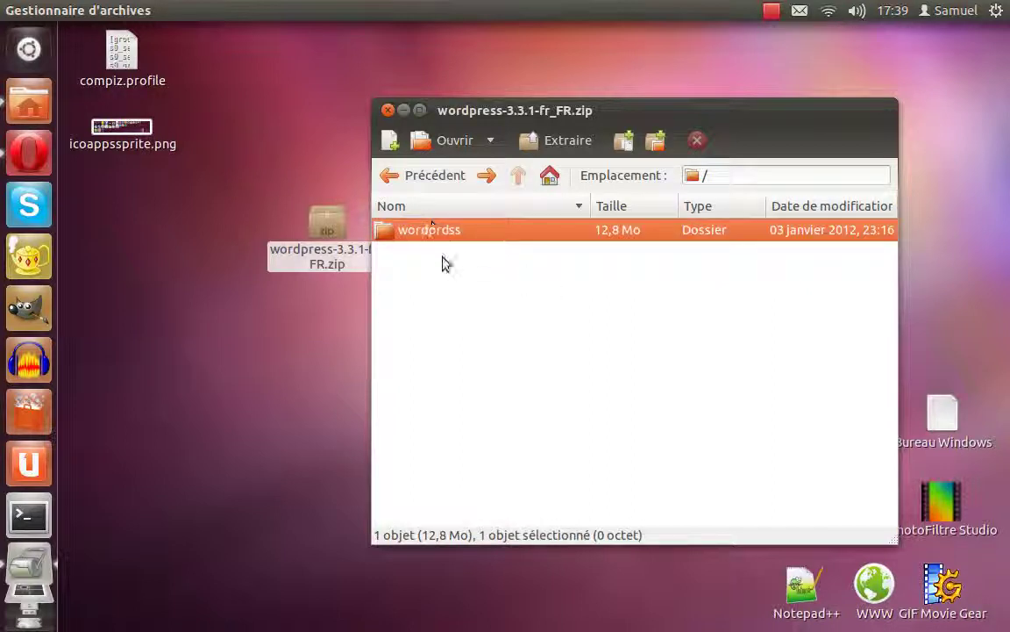
left_click(487, 176)
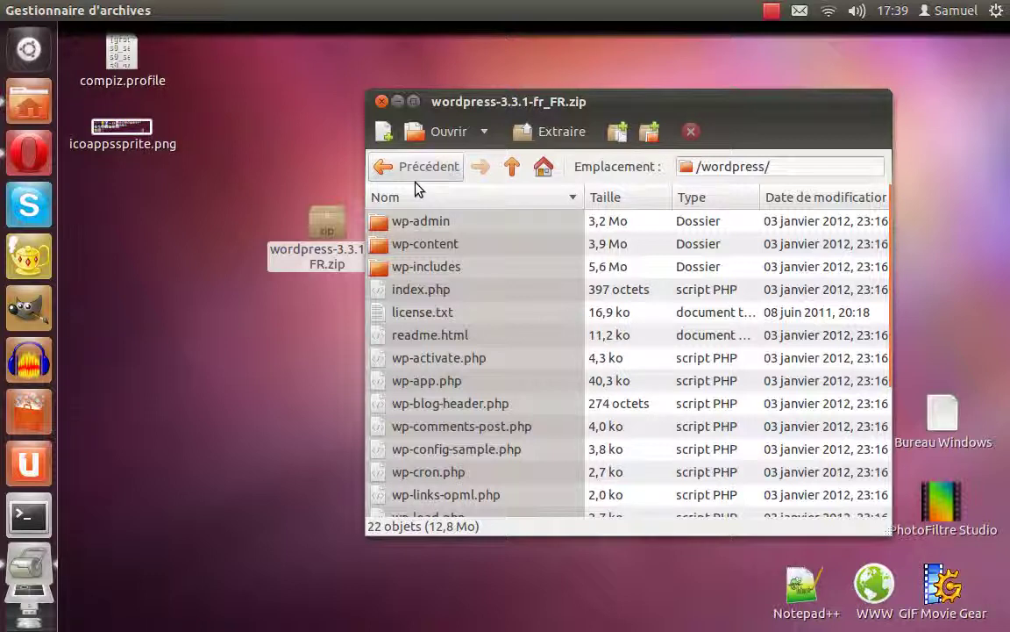
mouse_move(534, 107)
left_mouse_down()
mouse_move(545, 102)
mouse_move(539, 108)
left_mouse_up()
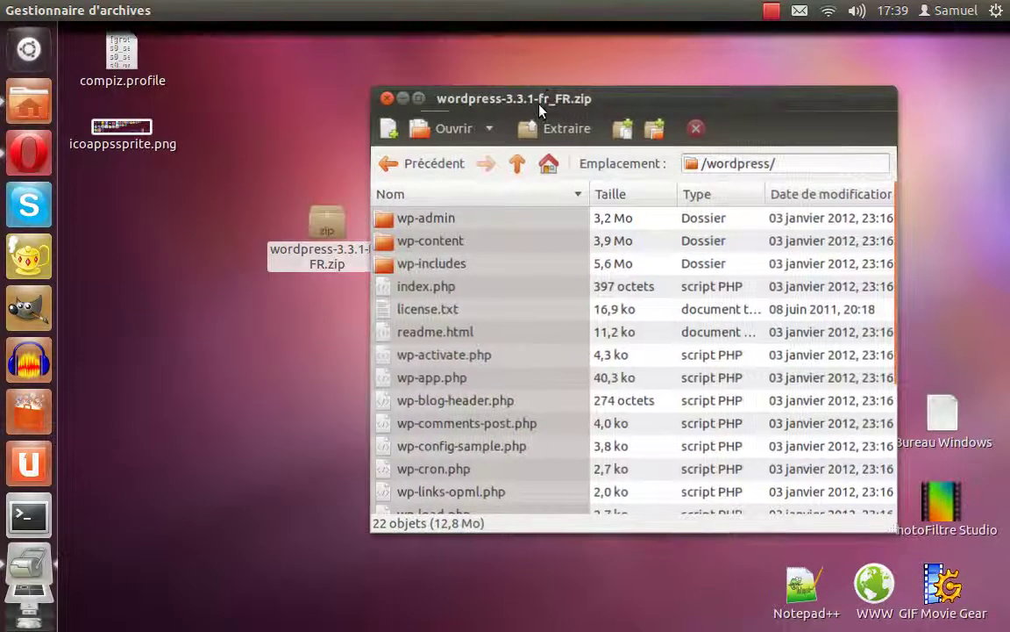
Step: Switch to the file manager window connected to ftp.cluster1.easy-hebergement.net and restore it to a floating window
key("alt+Tab")
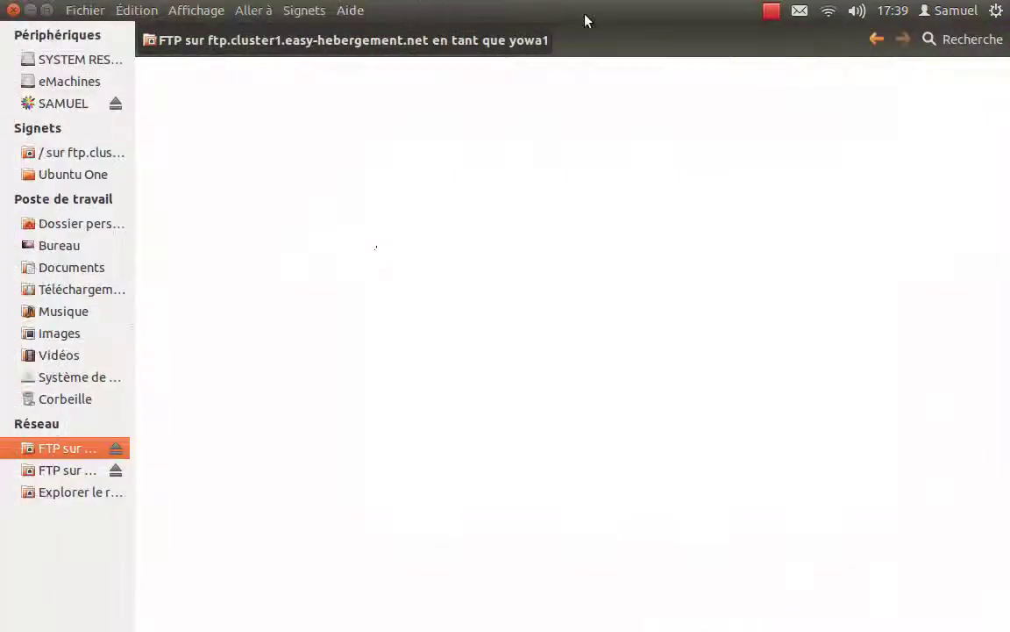
left_click_drag(688, 12, 596, 79)
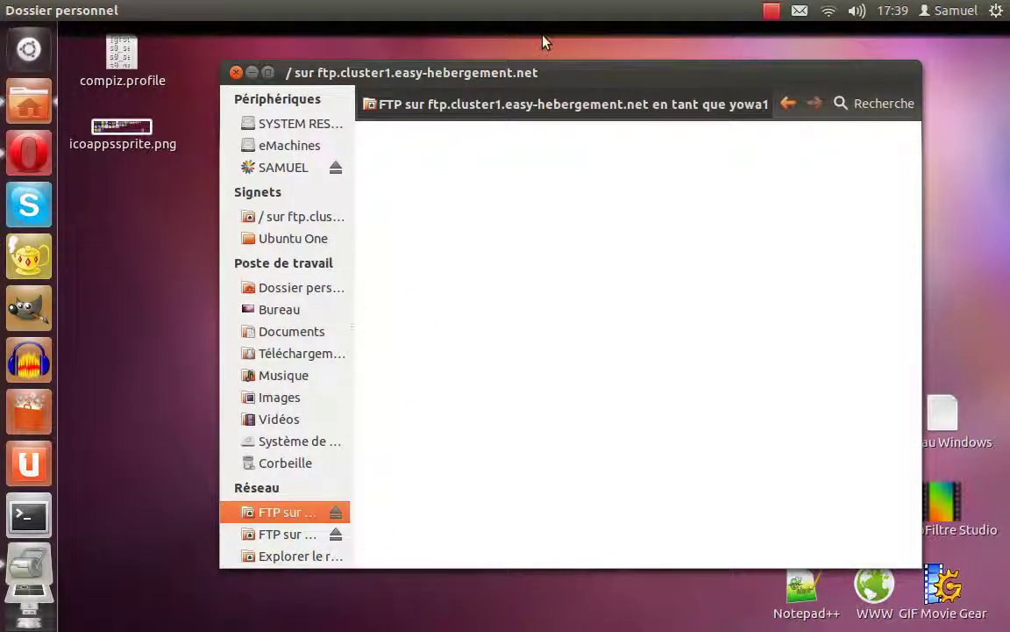
left_click_drag(546, 77, 560, 77)
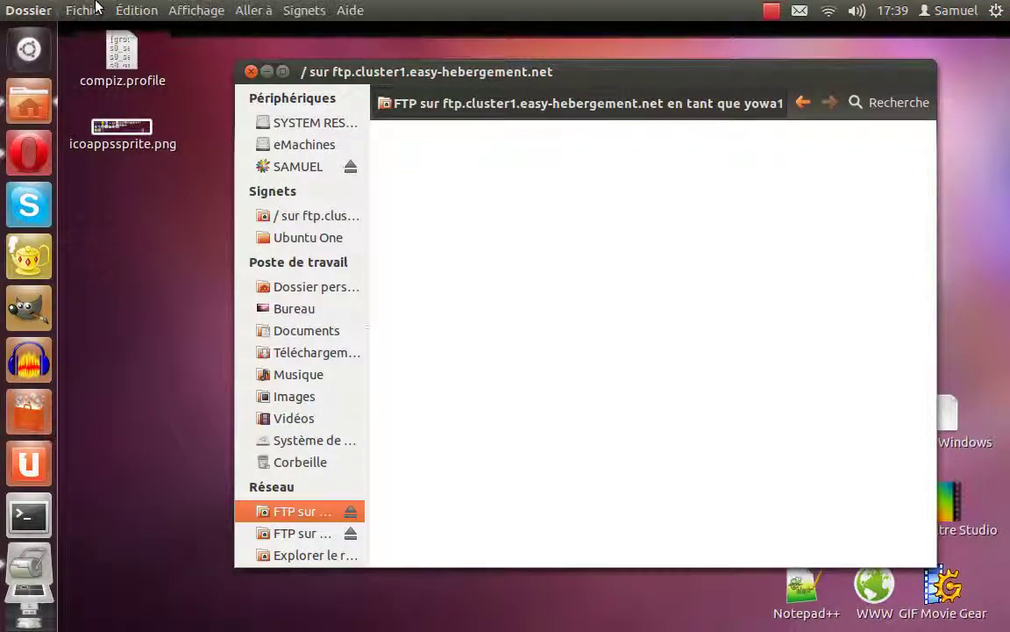
left_click(94, 9)
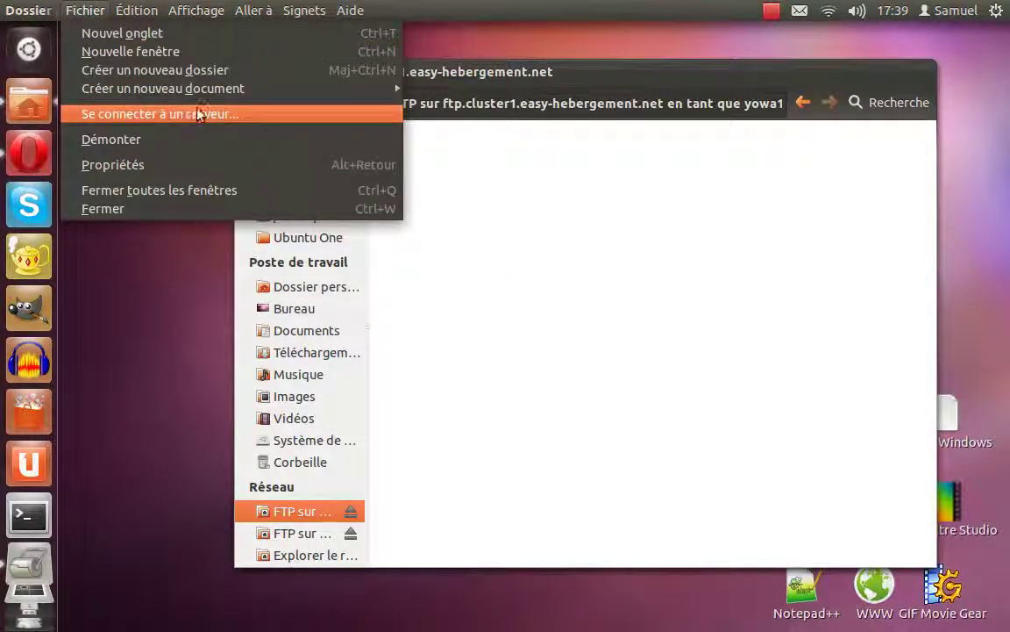
left_click(603, 241)
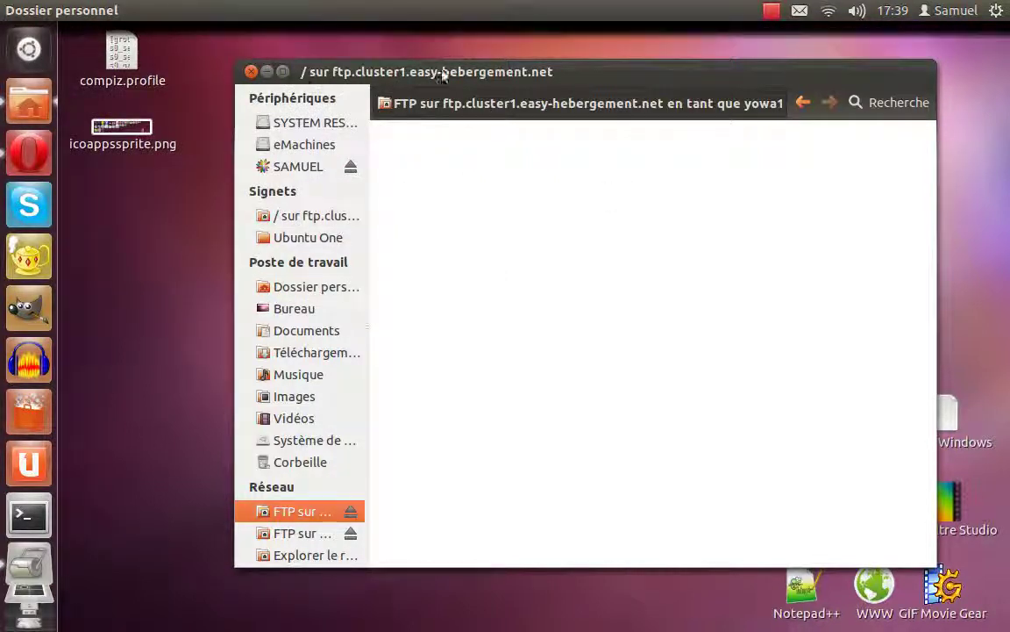
left_click(86, 10)
left_click(143, 129)
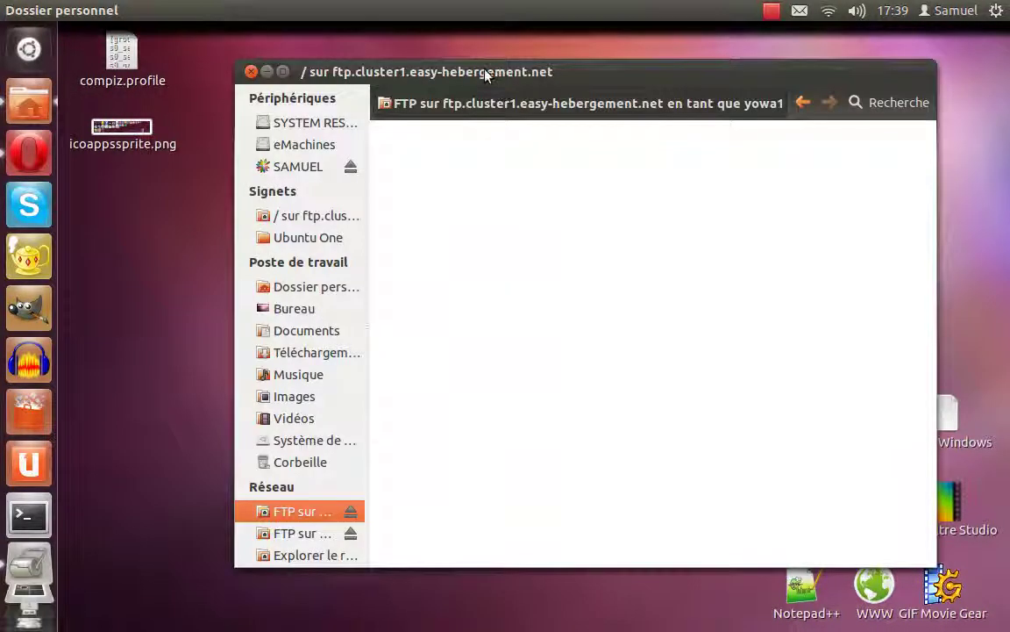
Step: Tile the FTP and archive windows side by side and copy everything in the archive's wordpress folder to the FTP server's root
left_click_drag(484, 76, 5, 167)
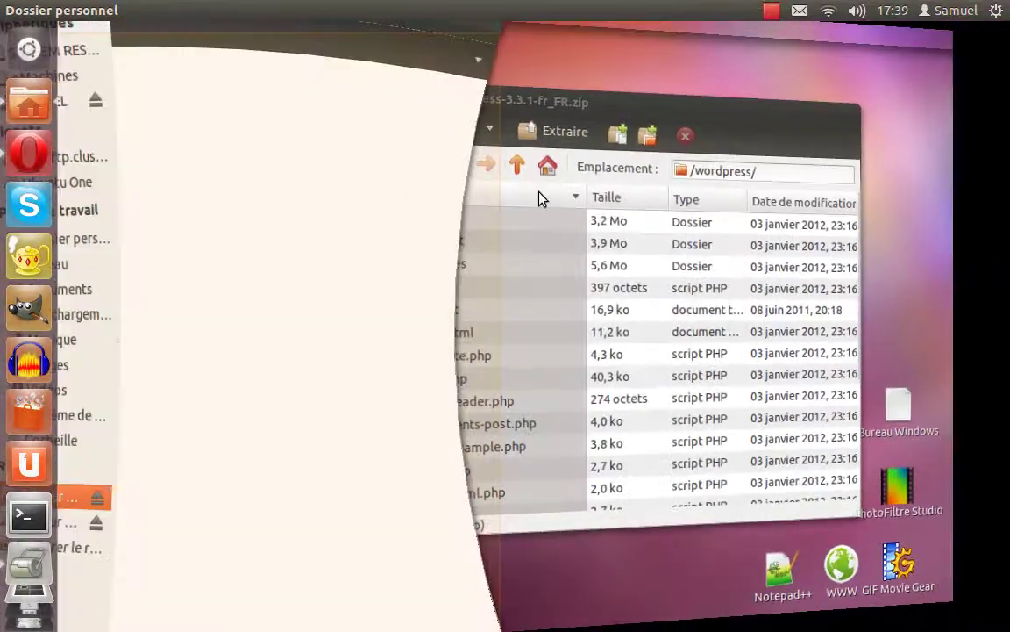
left_click_drag(582, 129, 1009, 207)
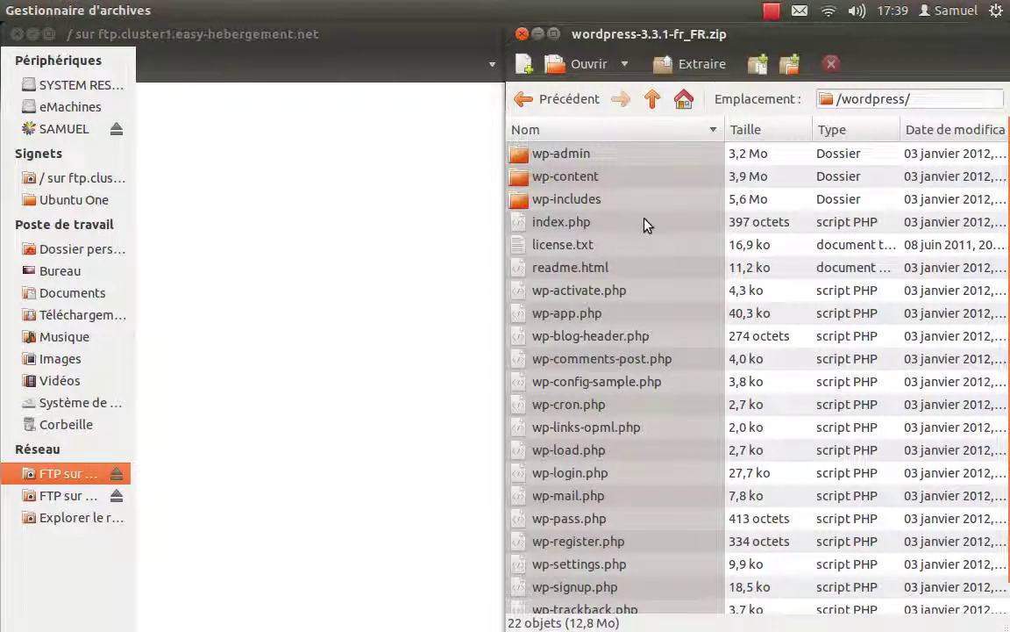
left_click(762, 203)
key("ctrl+a")
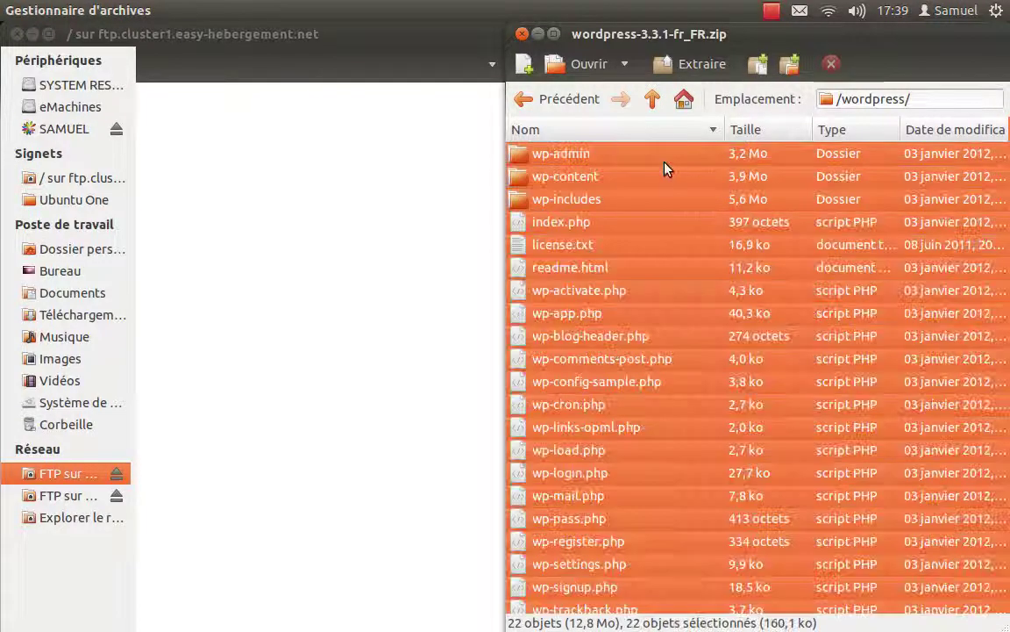
left_click_drag(605, 176, 366, 244)
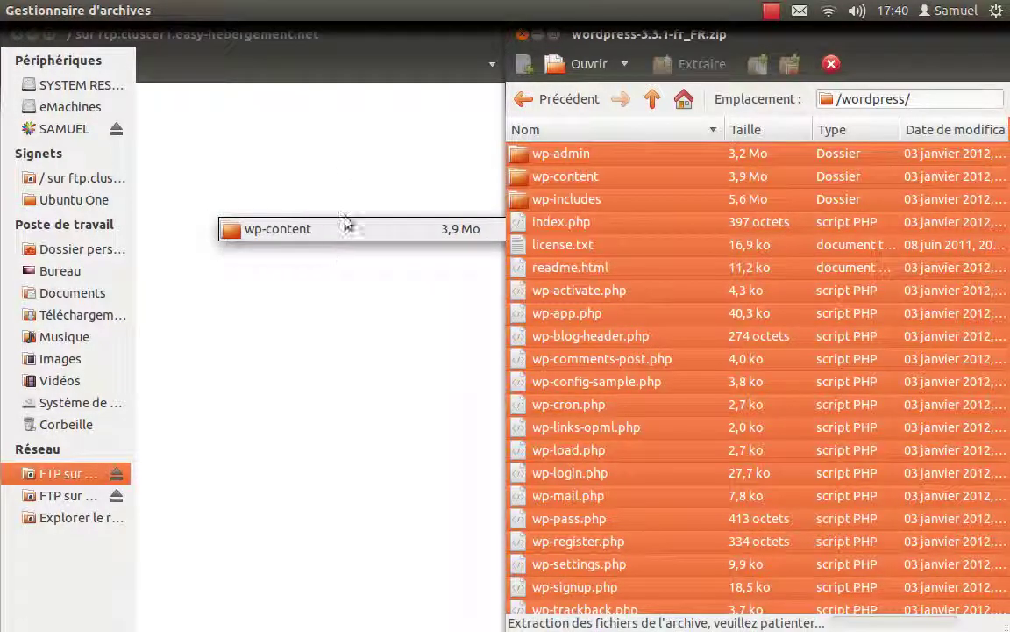
Step: Return the FTP and archive windows to floating size and reposition them with the extraction progress dialog on top
left_click_drag(289, 11, 372, 110)
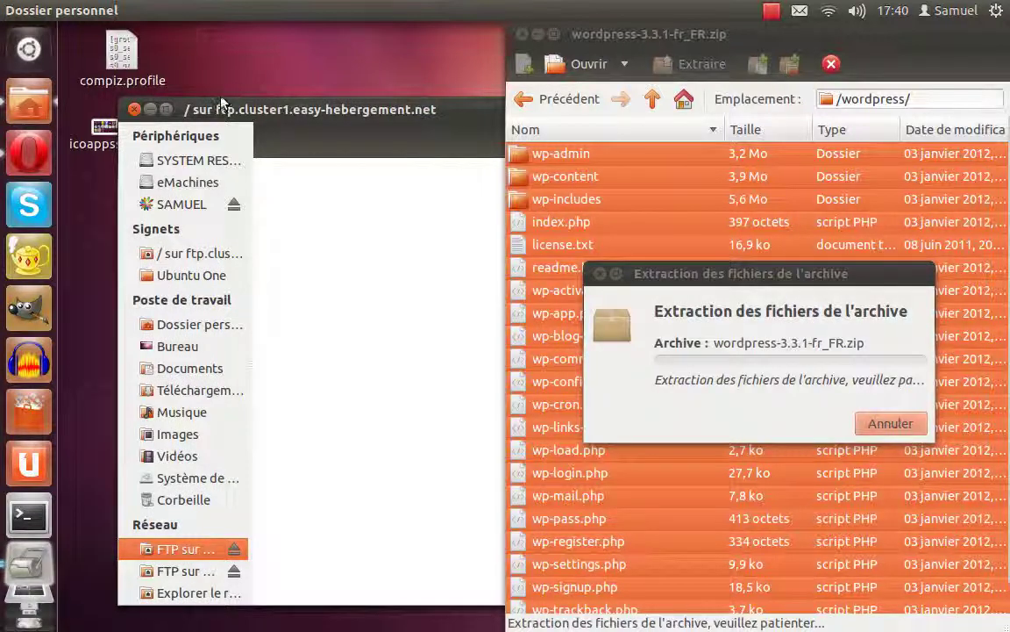
left_click_drag(222, 104, 474, 97)
double_click(789, 33)
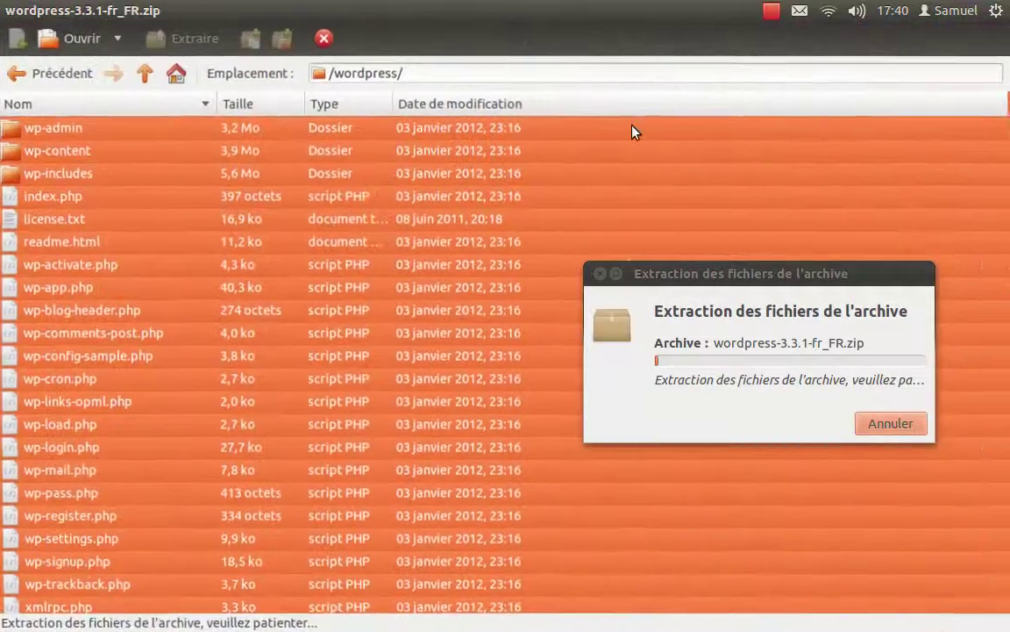
left_click_drag(509, 10, 505, 121)
left_click_drag(811, 274, 504, 184)
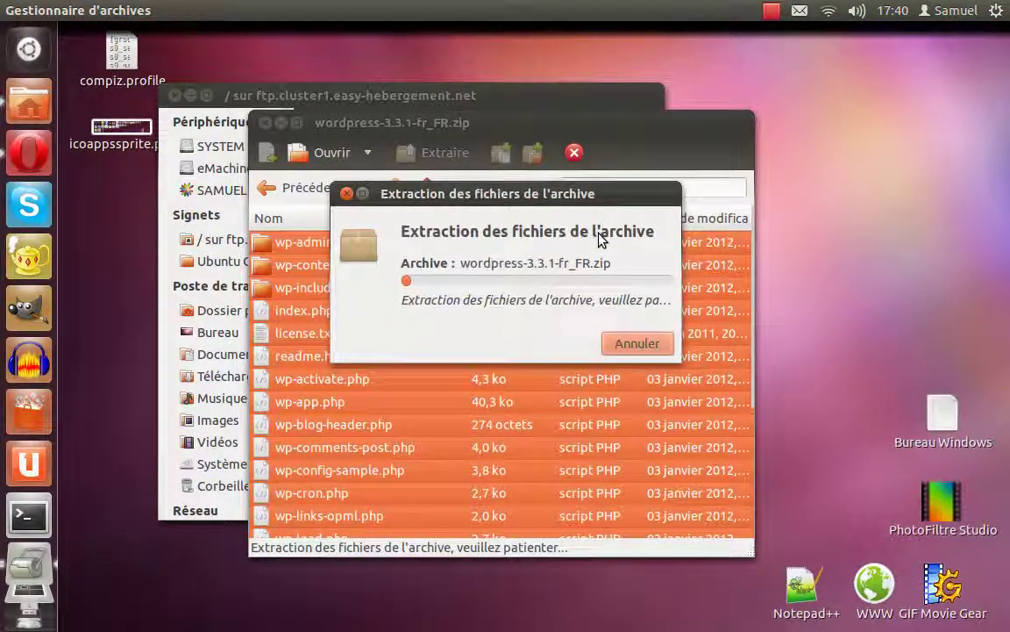
left_click(771, 11)
left_click(777, 52)
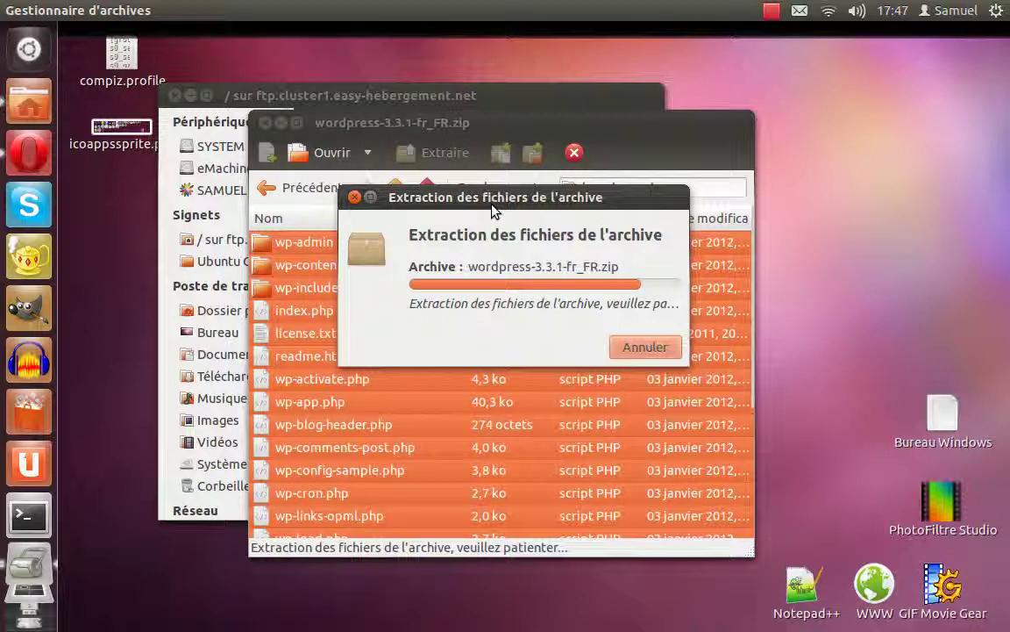
Step: Switch to the Opera browser and open yowa.fr.nf/logilibres/ in a new tab
left_click_drag(505, 209, 502, 207)
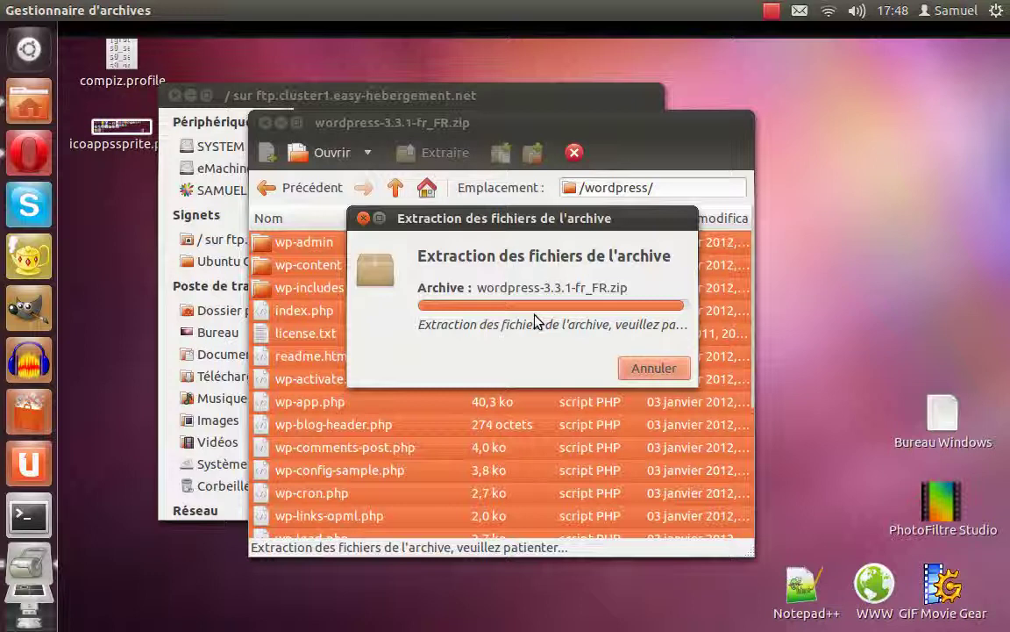
left_click(30, 156)
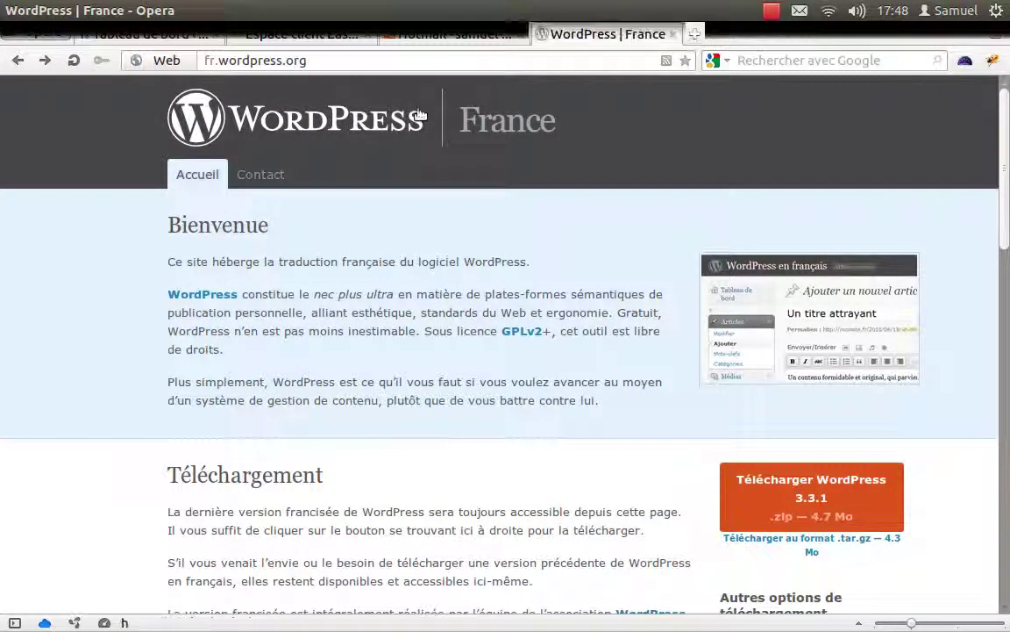
left_click(697, 37)
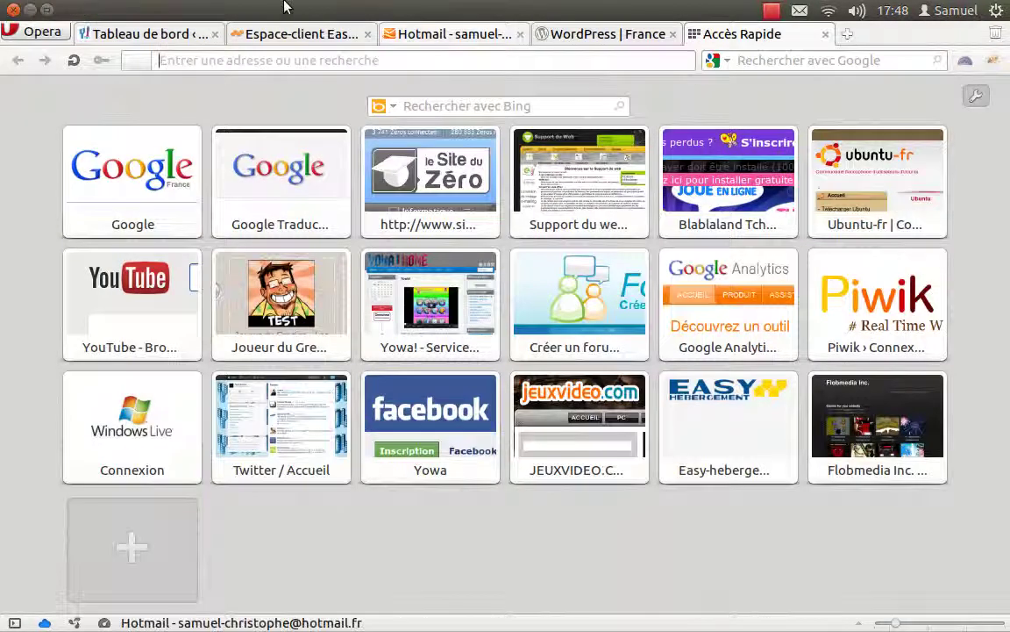
type("yowa.")
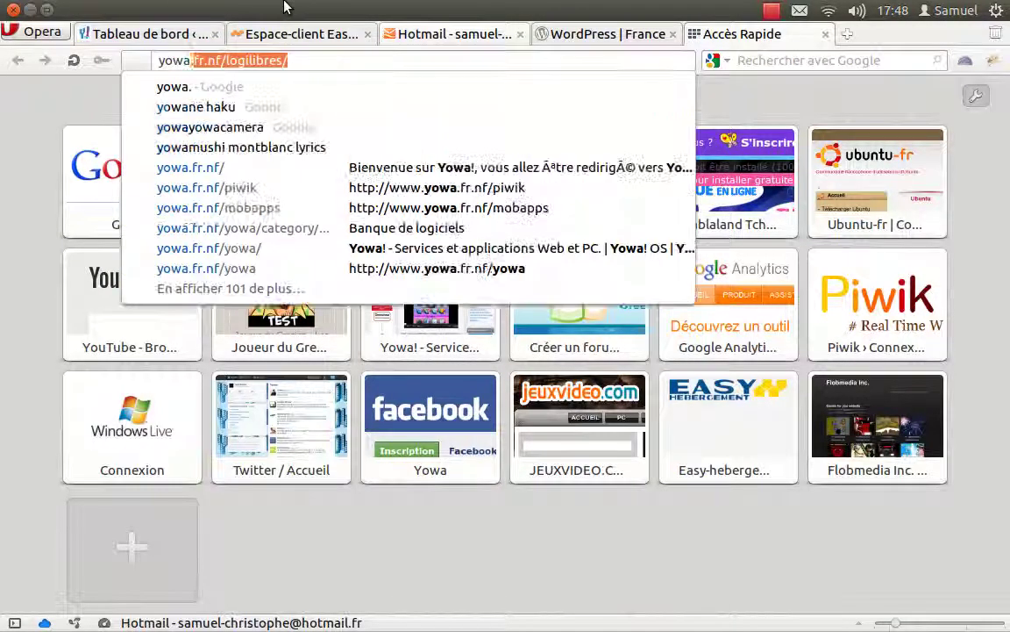
type("fr.n")
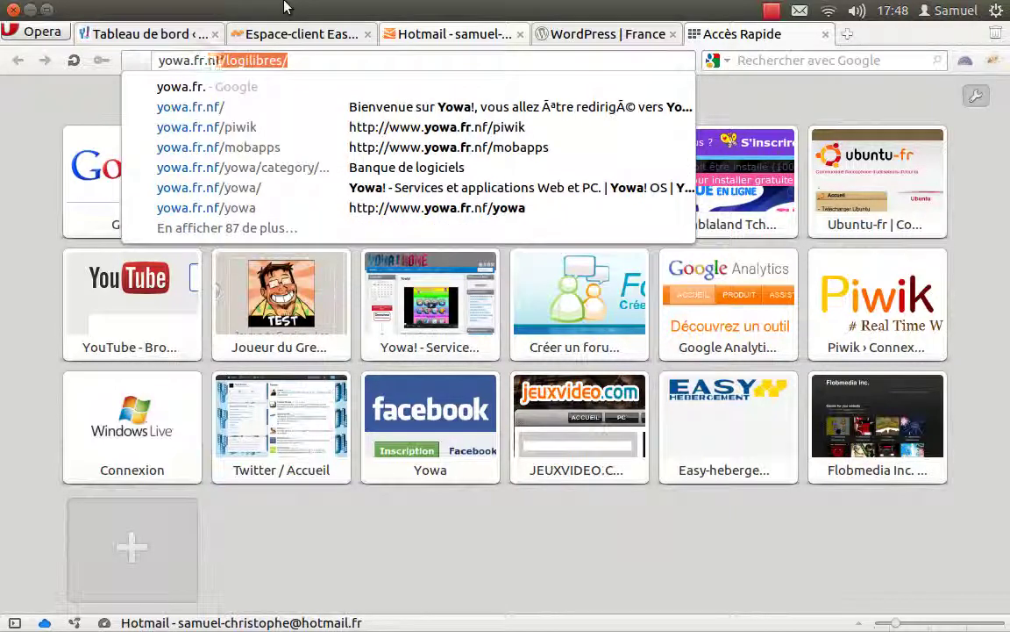
key("Return")
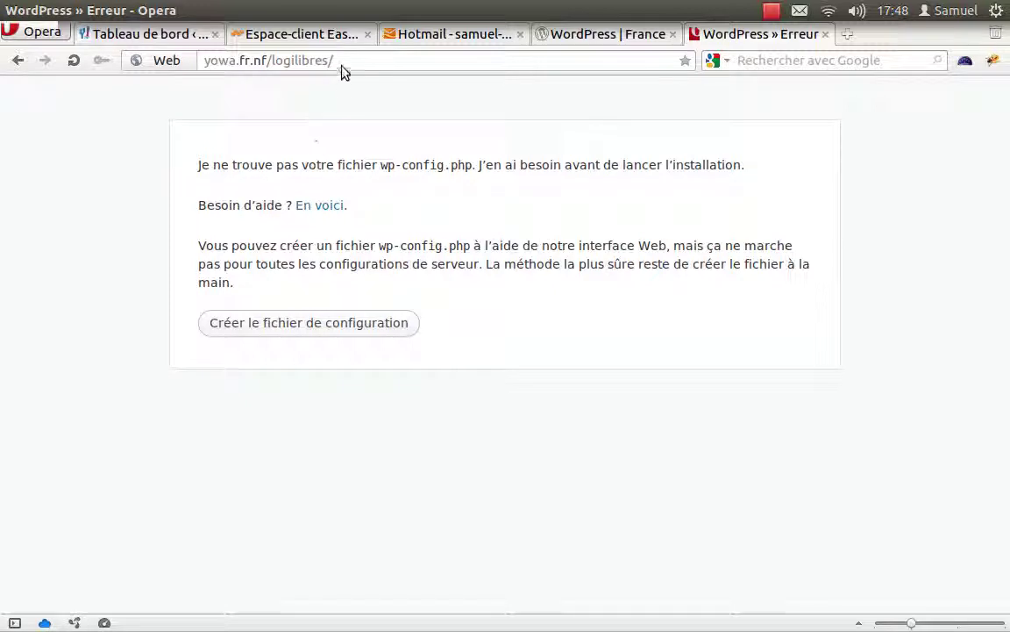
Step: Examine the site's address, highlighting its logilibres folder part
double_click(299, 60)
left_click(364, 161)
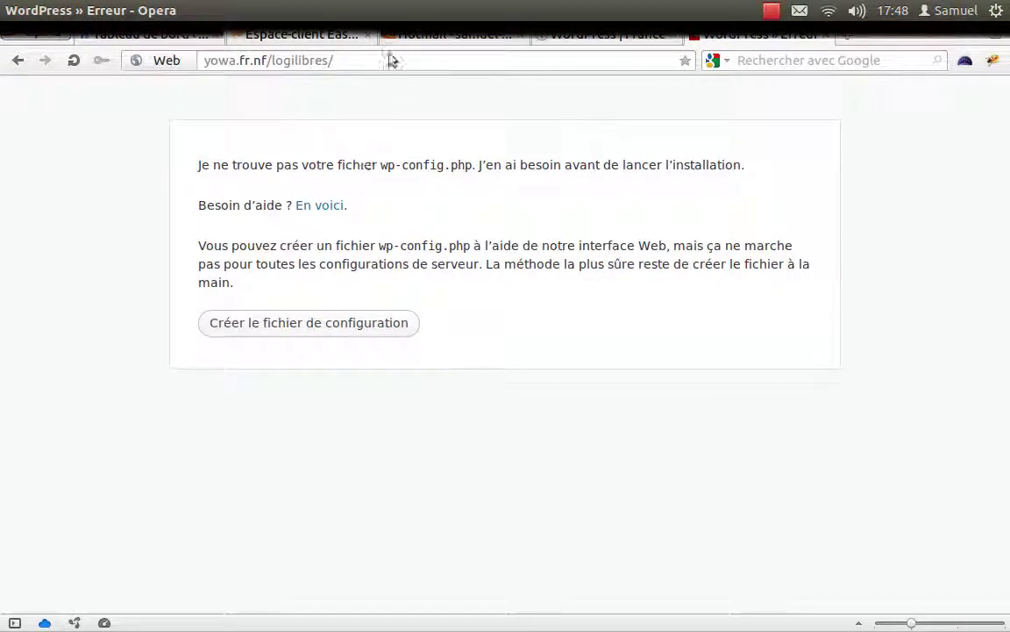
left_click_drag(375, 59, 287, 31)
left_click(408, 106)
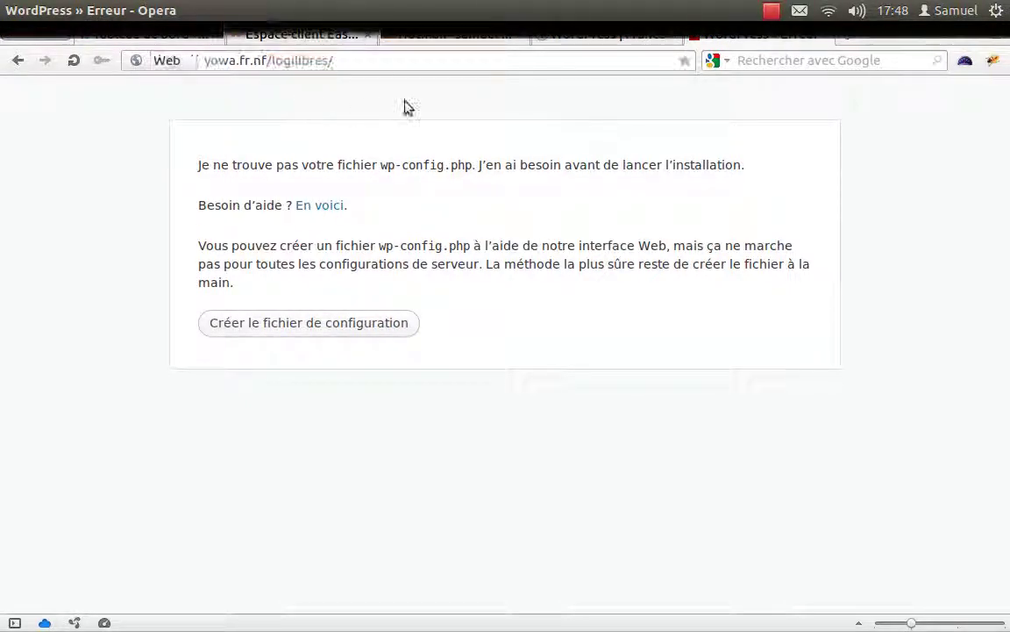
left_click(326, 60)
left_click(461, 208)
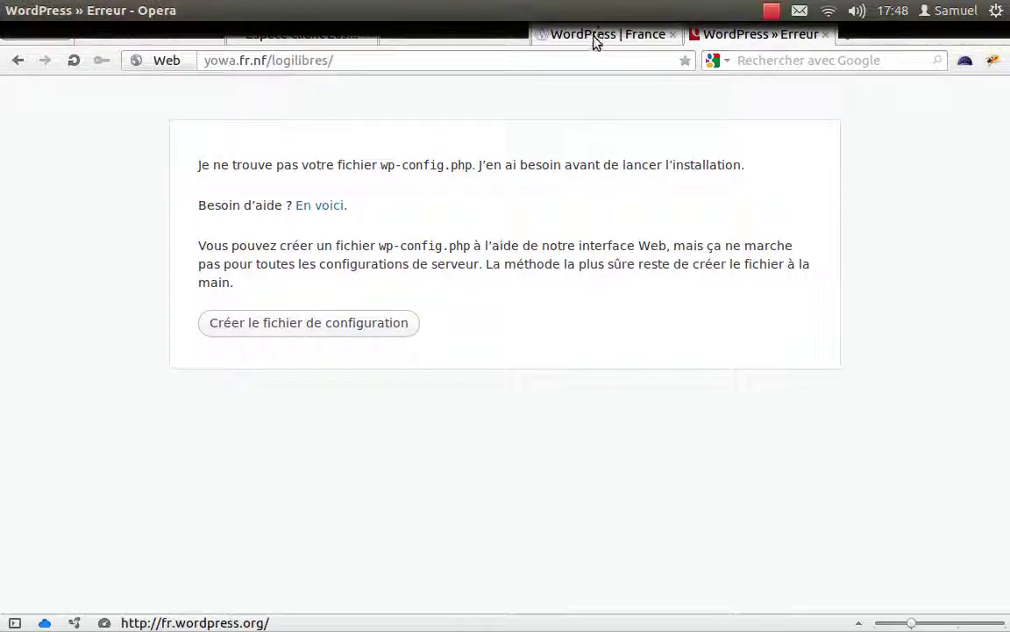
left_click_drag(332, 60, 255, 9)
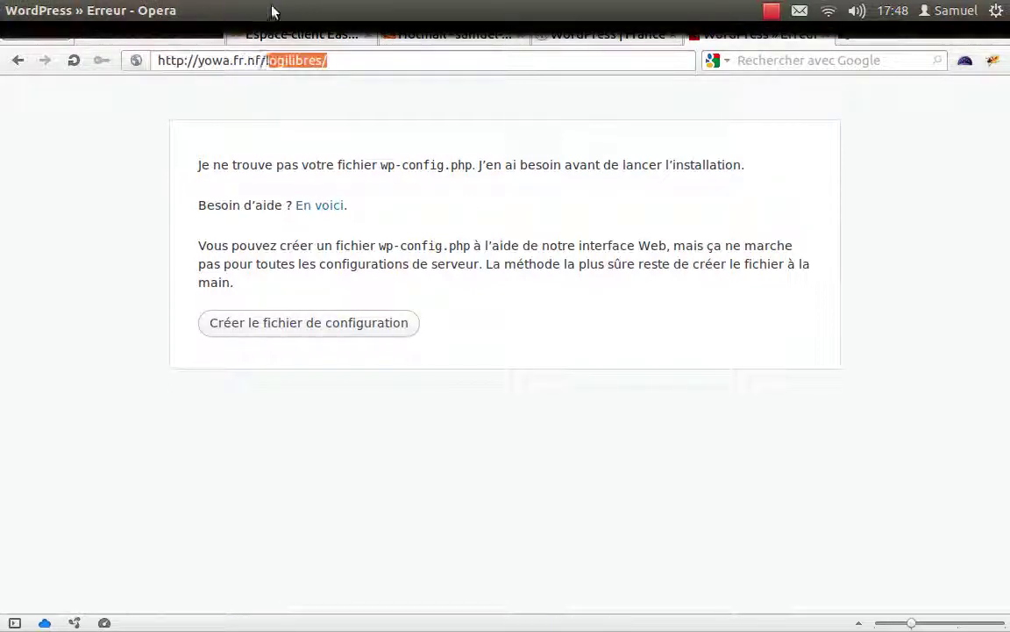
left_click(366, 156)
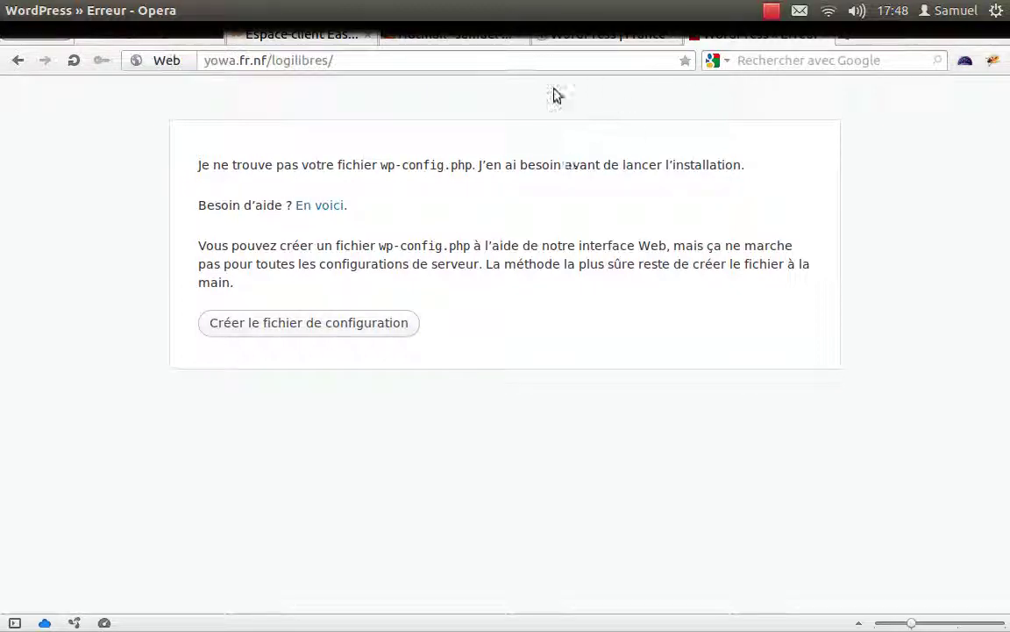
mouse_move(360, 59)
left_mouse_down()
mouse_move(181, 10)
mouse_move(248, 39)
mouse_move(379, 59)
left_mouse_up()
left_click(445, 146)
Step: Check the WordPress France page and close its tab, keeping the logilibres site page open
left_click(603, 40)
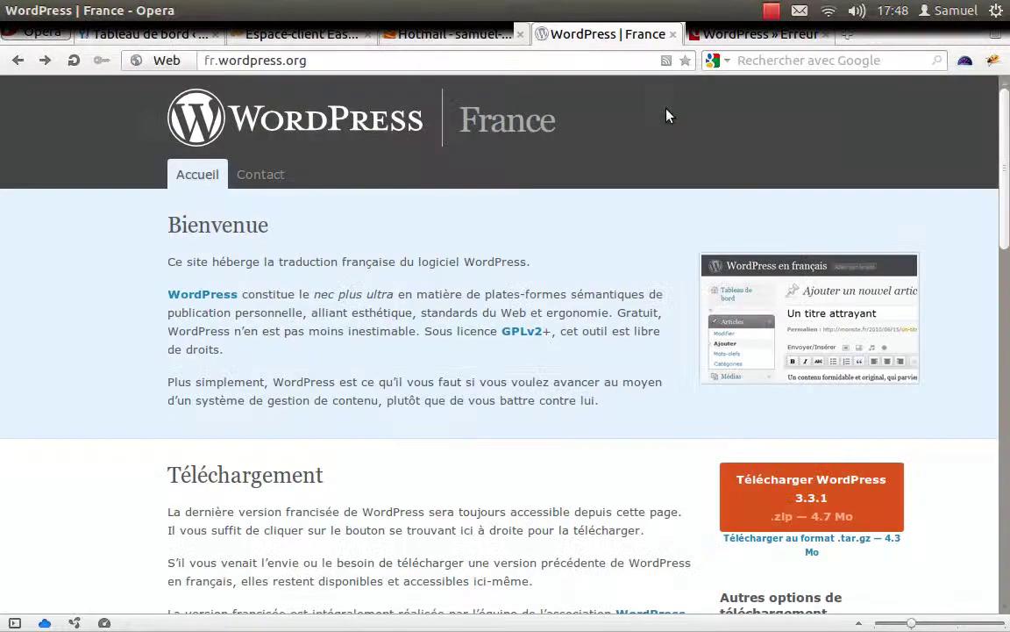
left_click(725, 40)
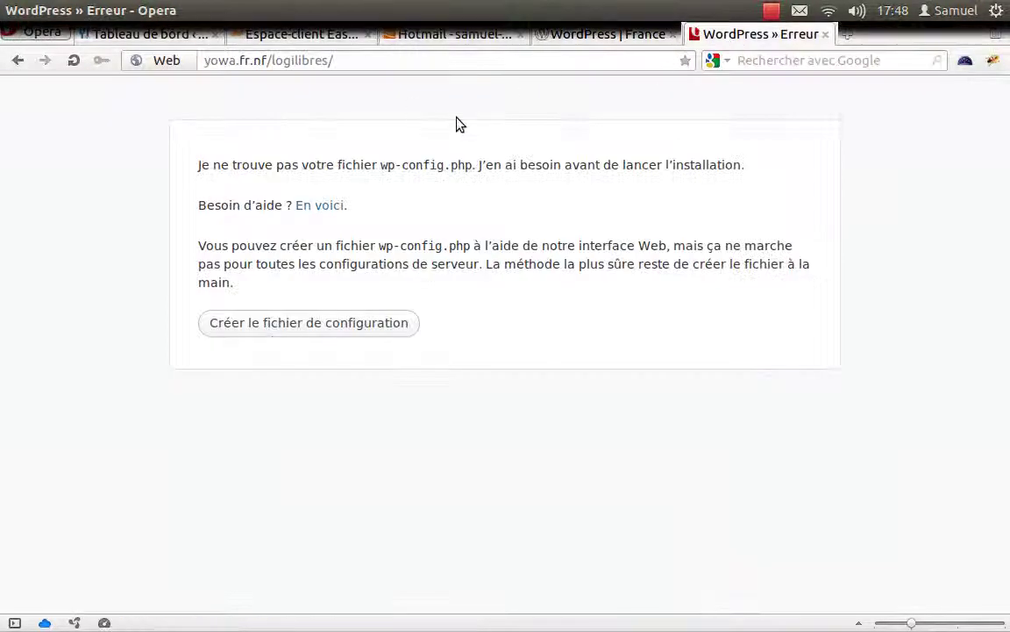
left_click(670, 35)
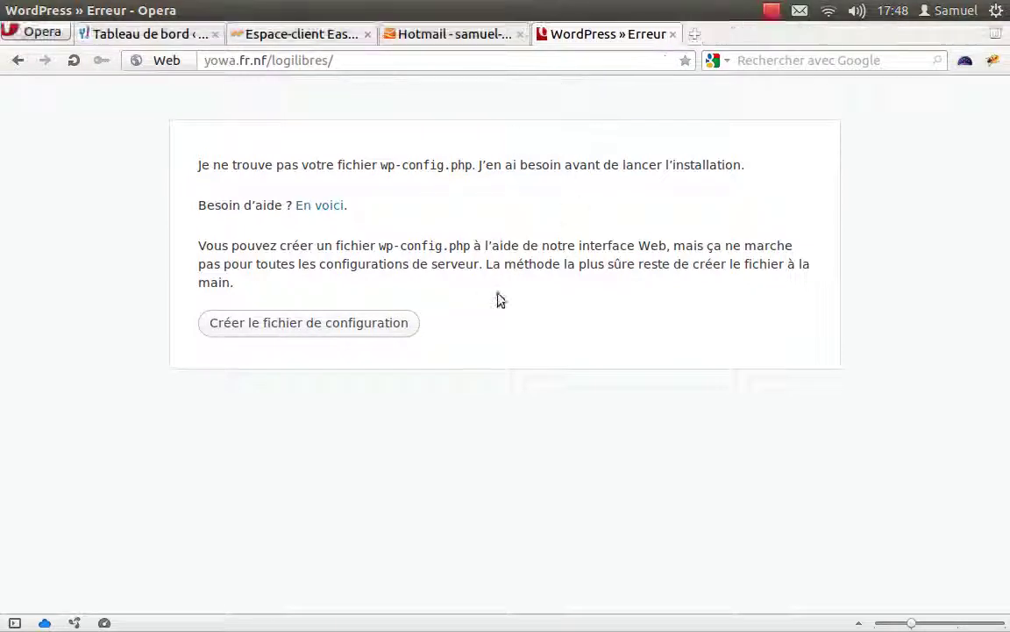
Step: Switch to the archive manager and close the wordpress-3.3.1-fr_FR.zip window
mouse_move(5, 329)
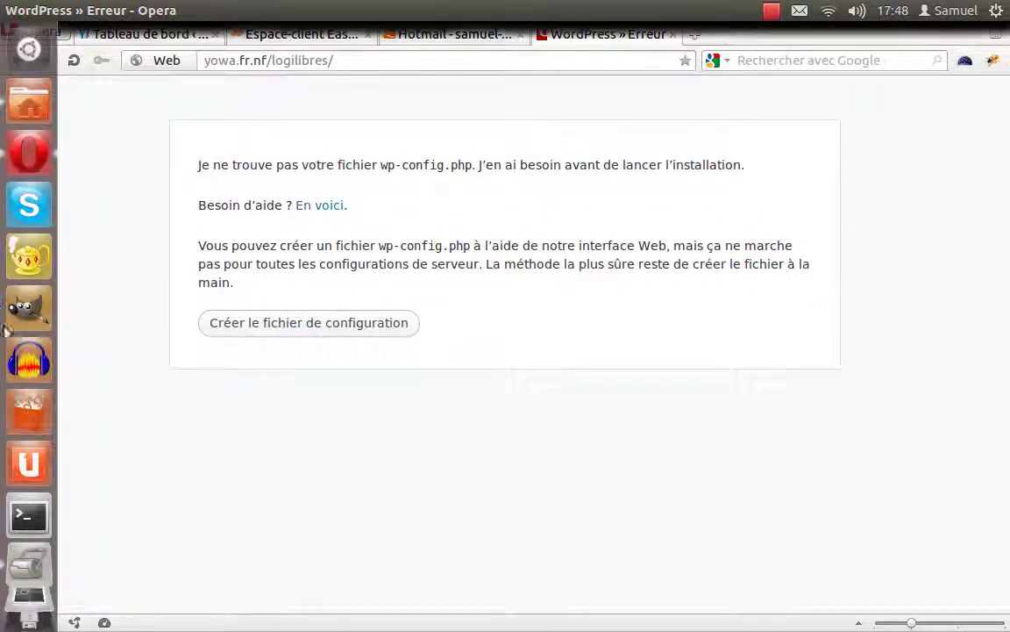
left_click(26, 561)
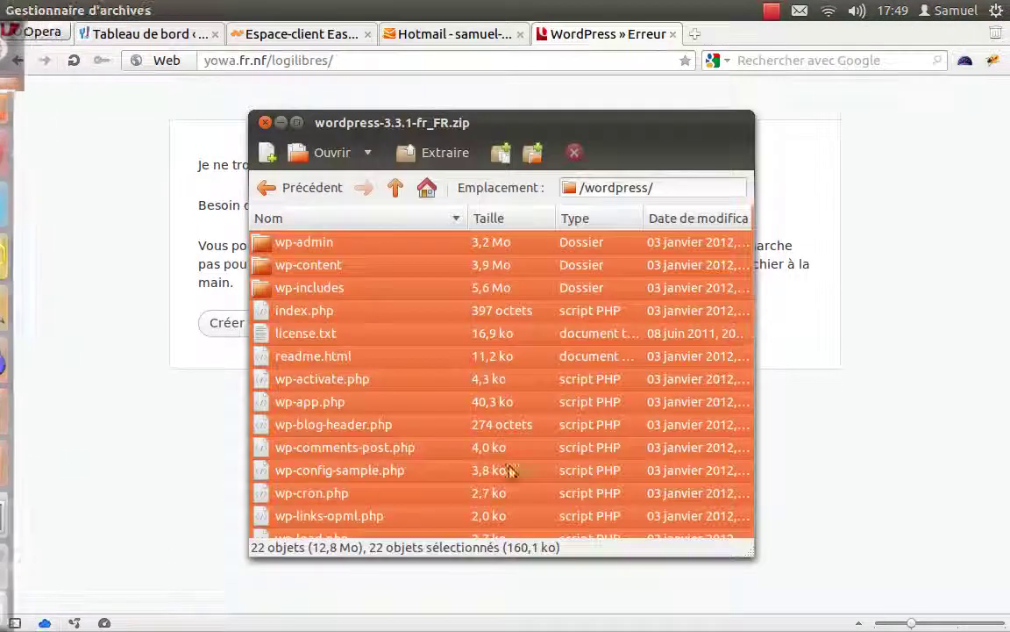
left_click(265, 122)
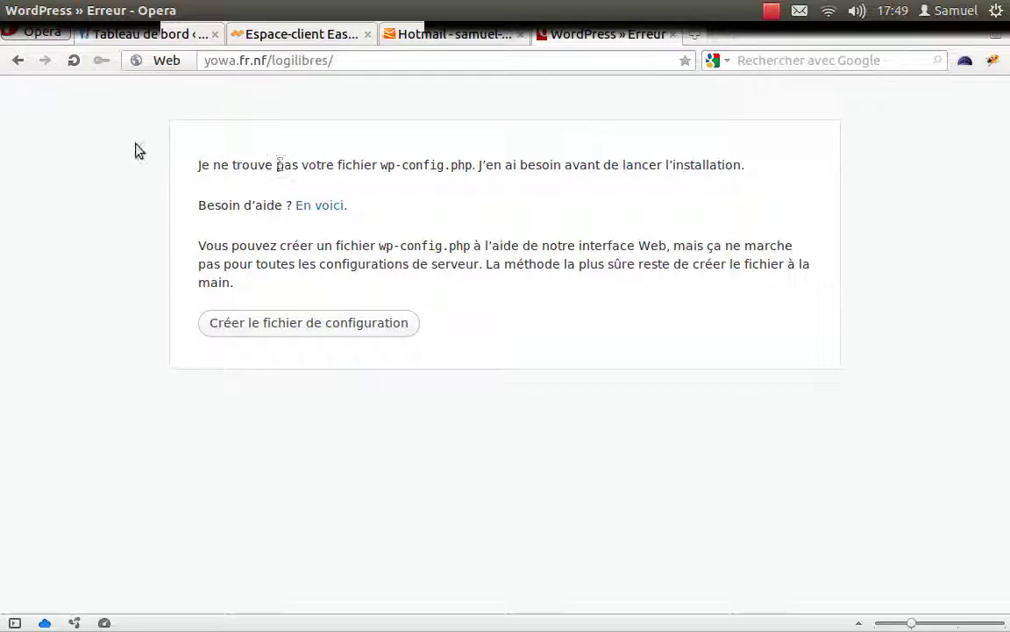
Step: Read the notice about wp-config.php and start creating the configuration file through the web interface
left_click_drag(200, 169, 390, 164)
left_click(428, 248)
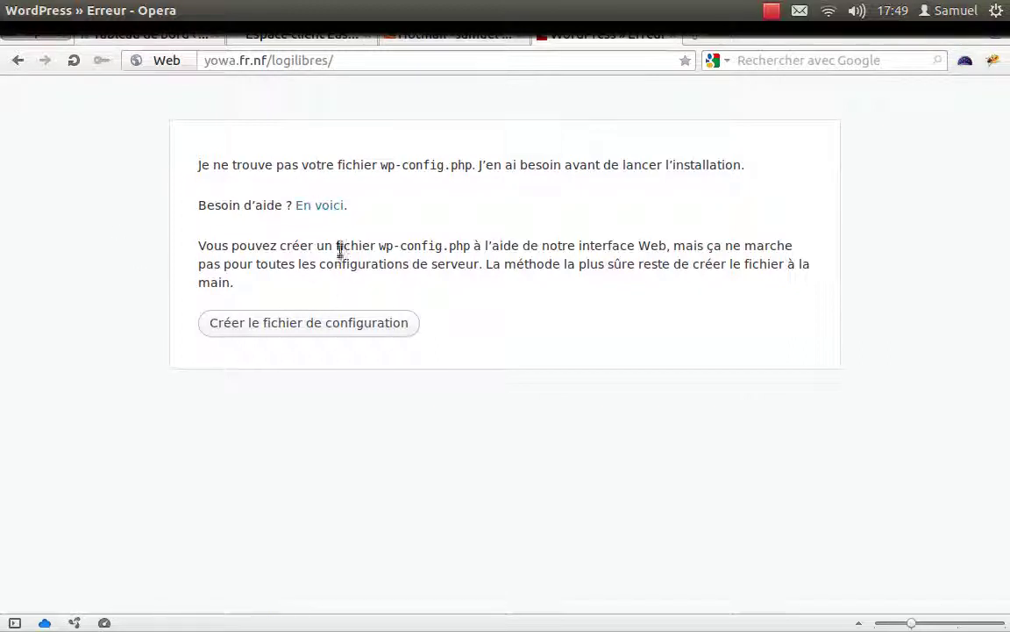
left_click_drag(381, 248, 498, 244)
left_click(564, 327)
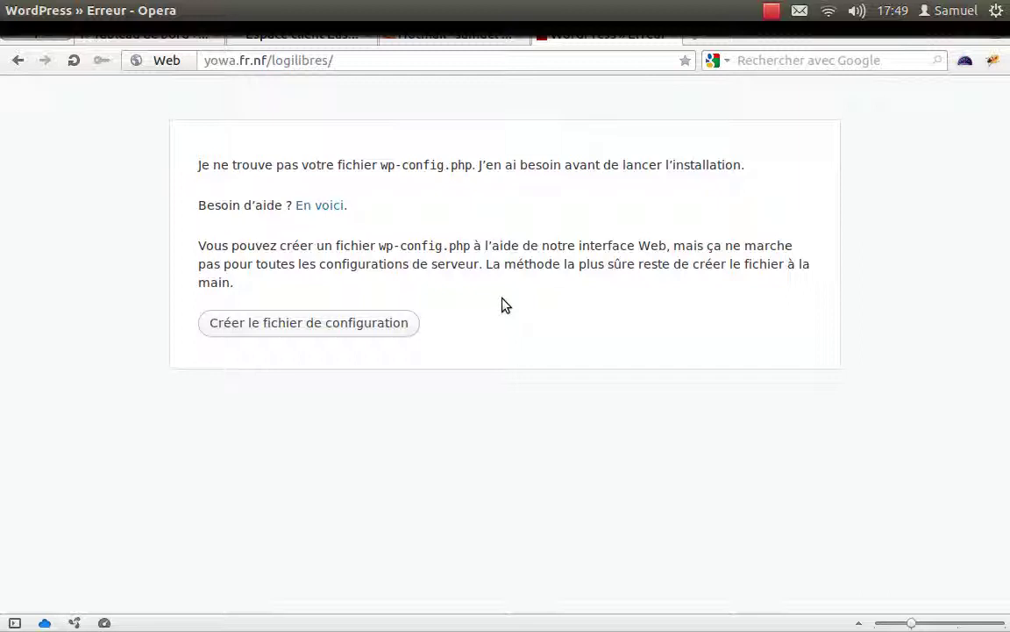
left_click(317, 332)
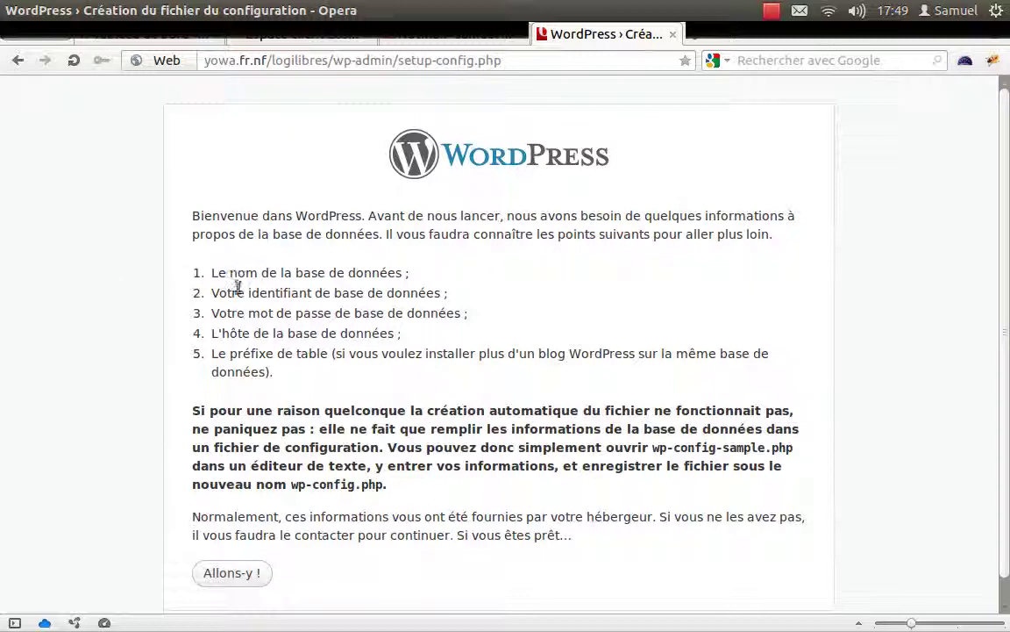
Step: Review the list of required database information and continue to the database connection form
left_click_drag(201, 277, 408, 390)
left_click(370, 388)
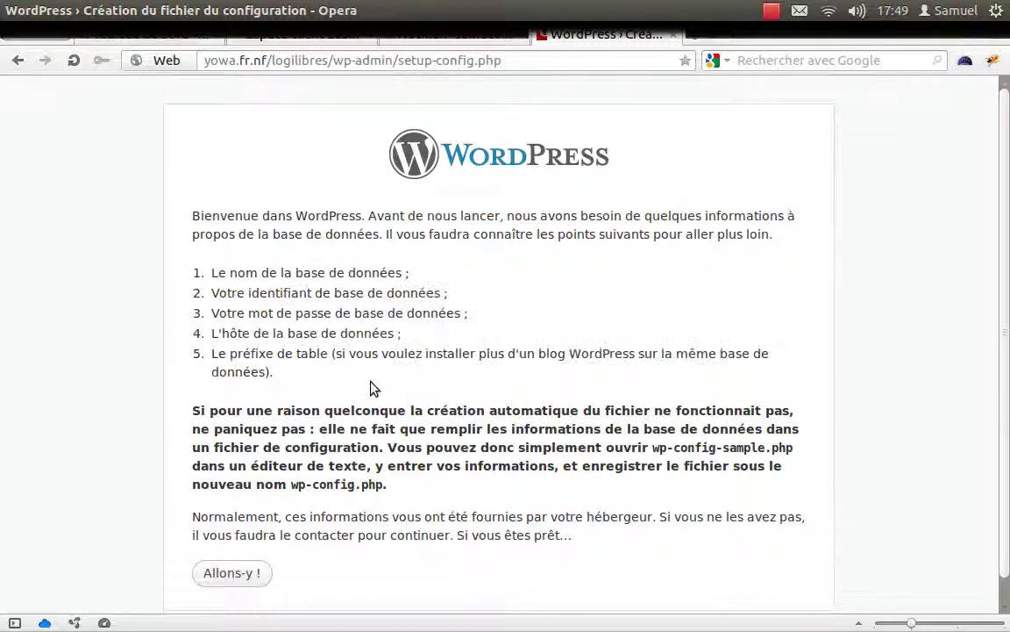
scroll(167, 347, "down", 1)
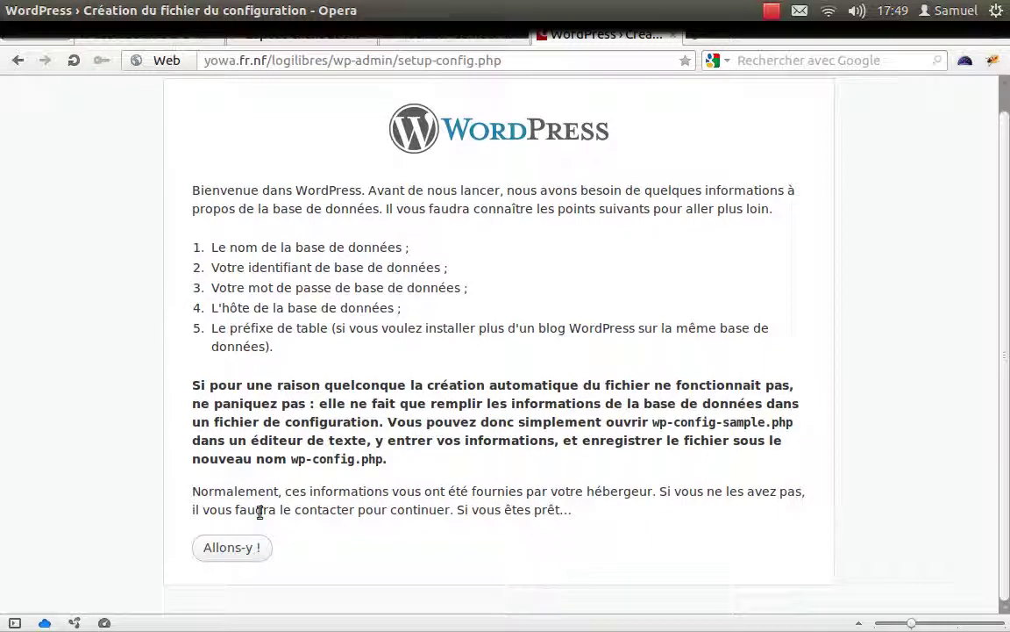
left_click(254, 545)
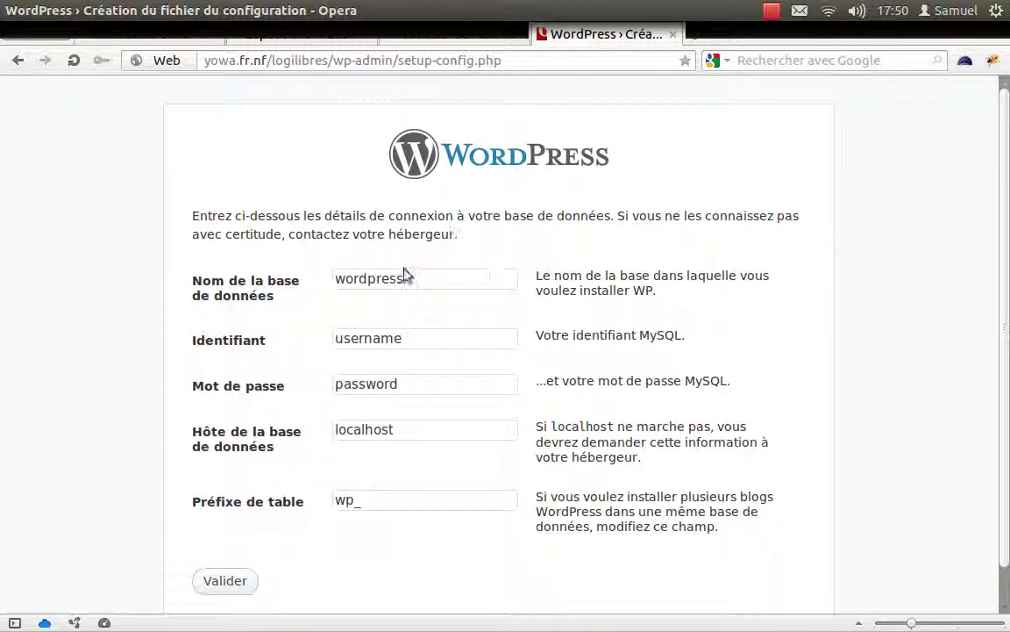
Step: Set both the database name and the MySQL username to yowa4
left_click_drag(469, 273, 311, 280)
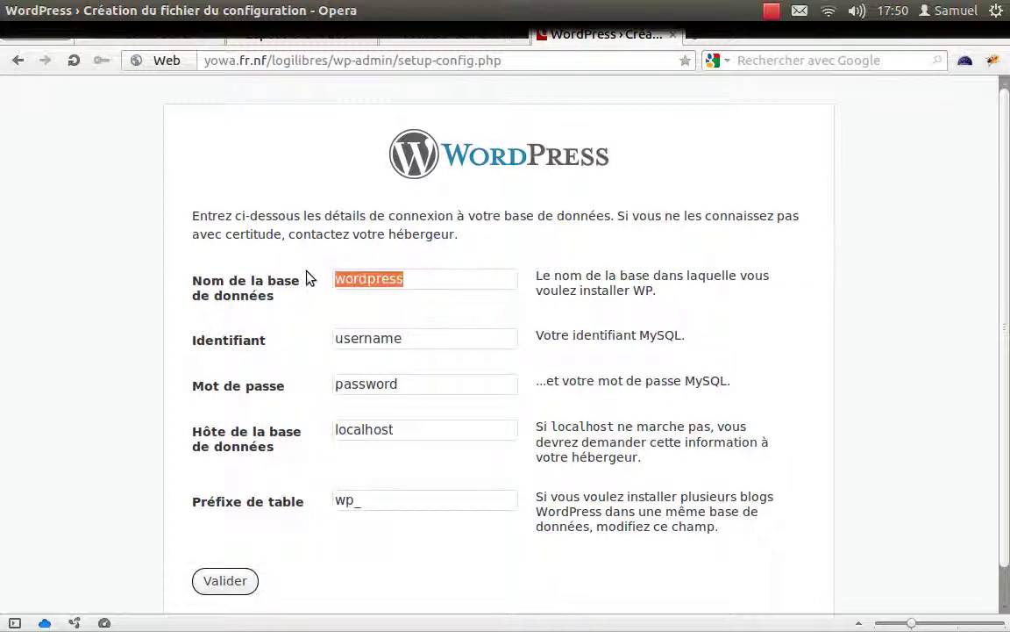
scroll(220, 169, "down", 1)
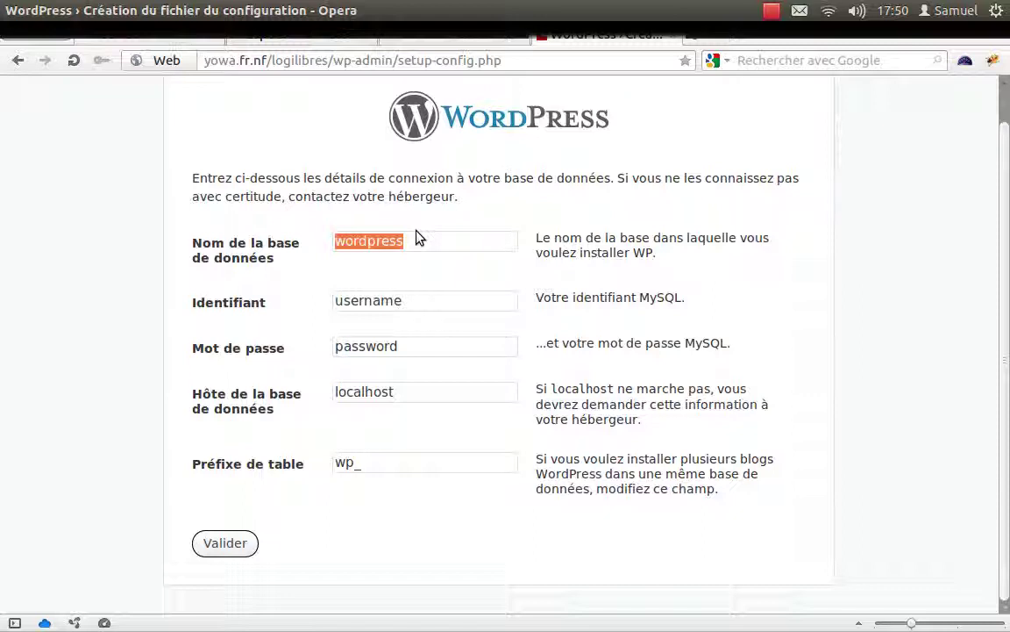
type("yowa4")
key("Tab")
type("yowa4")
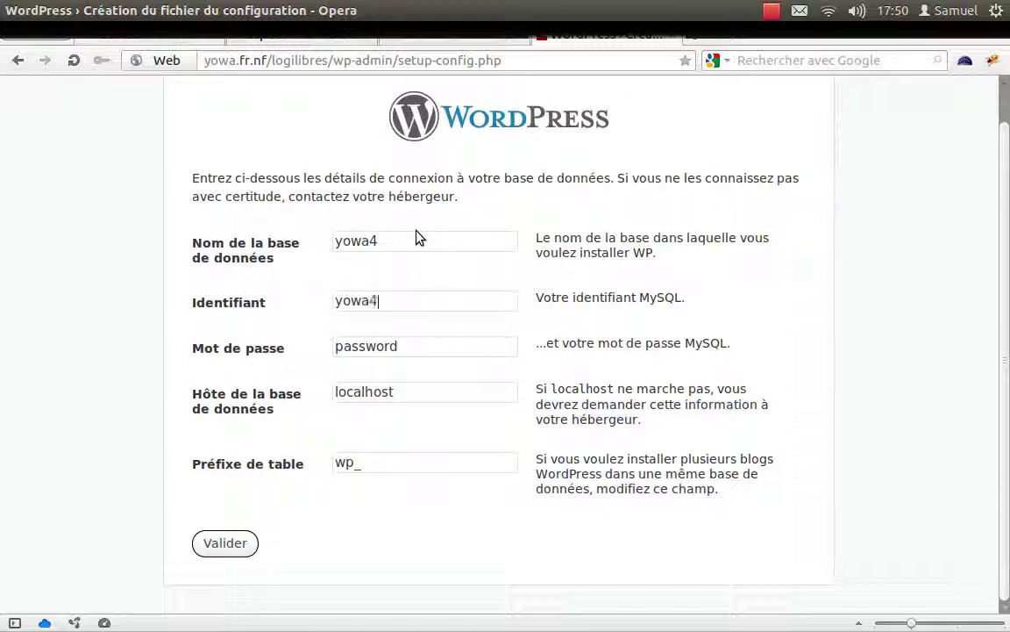
Step: Move on to the MySQL password field and mask it with a blue freehand scribble
key("Tab")
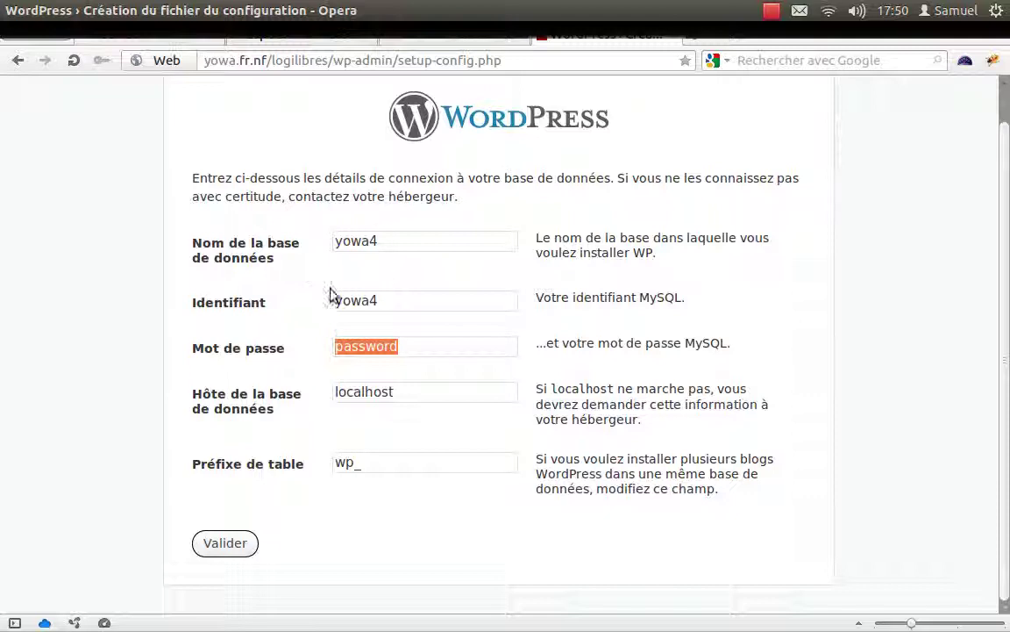
mouse_move(340, 350)
left_mouse_down()
mouse_move(351, 363)
mouse_move(337, 343)
mouse_move(408, 351)
mouse_move(333, 356)
mouse_move(413, 354)
mouse_move(326, 347)
mouse_move(438, 354)
mouse_move(368, 360)
left_mouse_up()
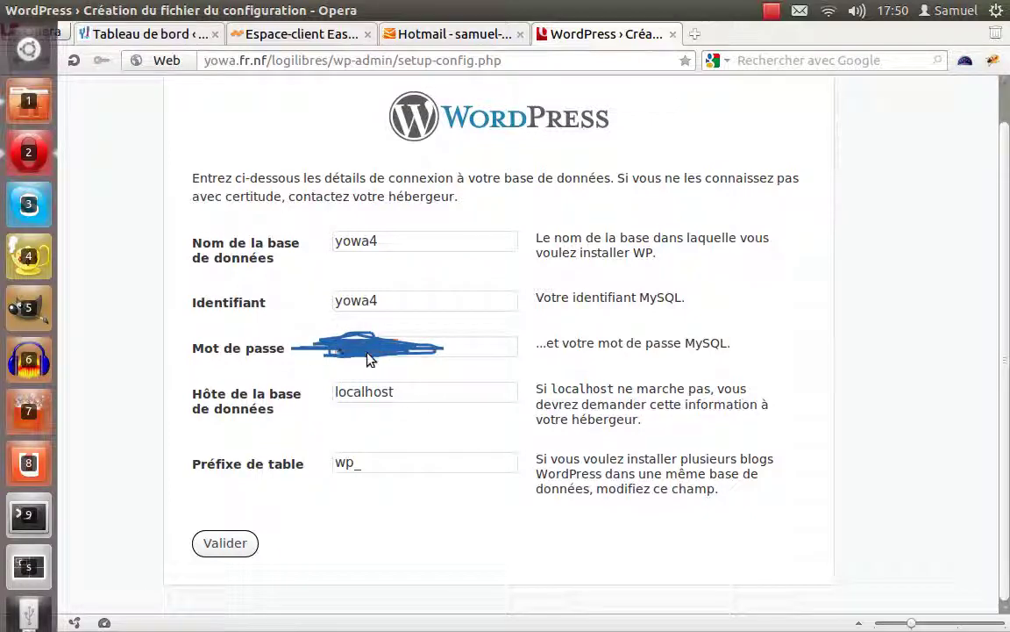